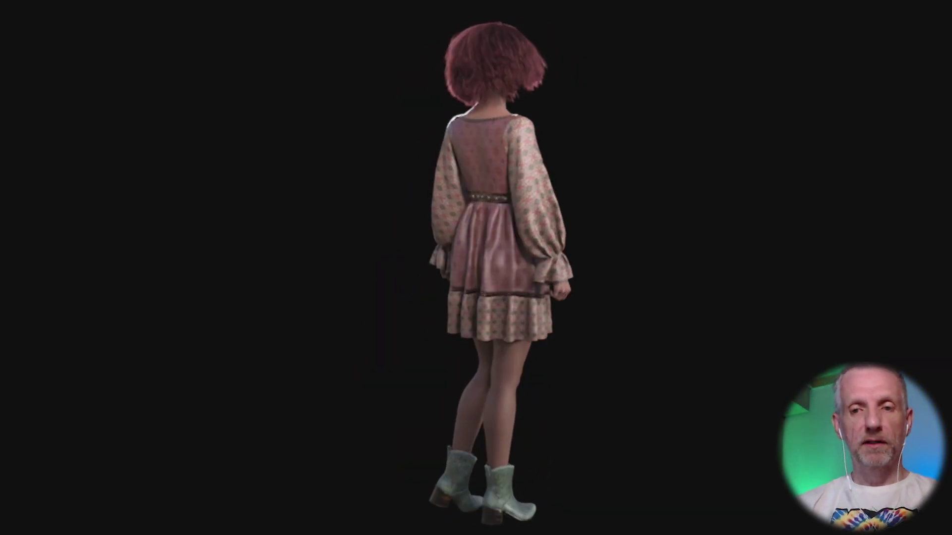
# Step: Restart the finished turntable preview from its first frame
pyautogui.moveTo(720, 413)
pyautogui.moveTo(184, 481); pyautogui.dragTo(6, 489)
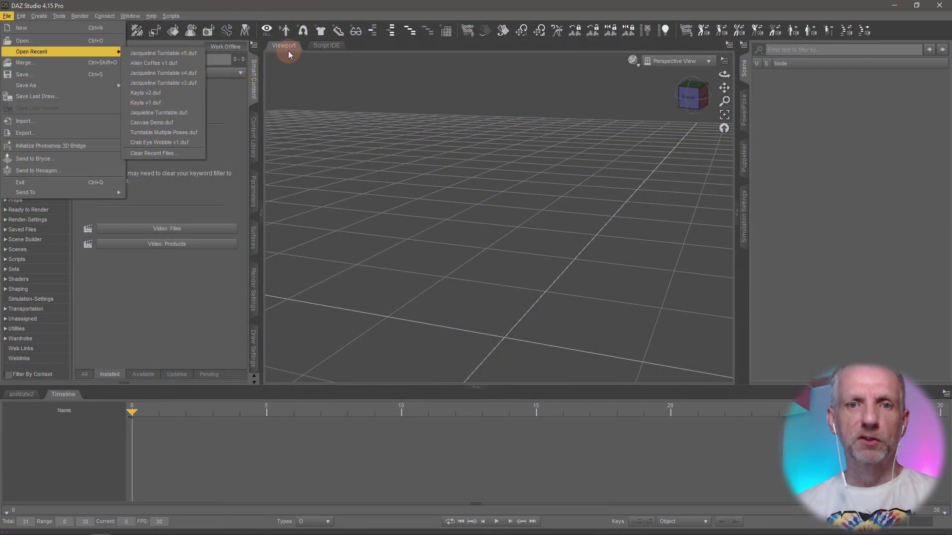
# Step: Load Genesis 8 Male Dev Load from Genesis 8 Starter Essentials and display it with Filament (PBR) shading
pyautogui.click(338, 4)
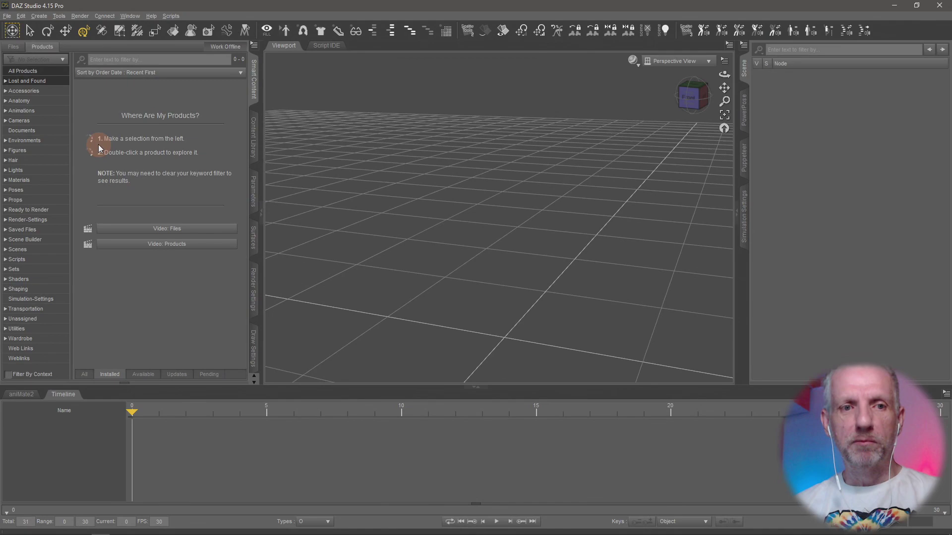
pyautogui.click(35, 153)
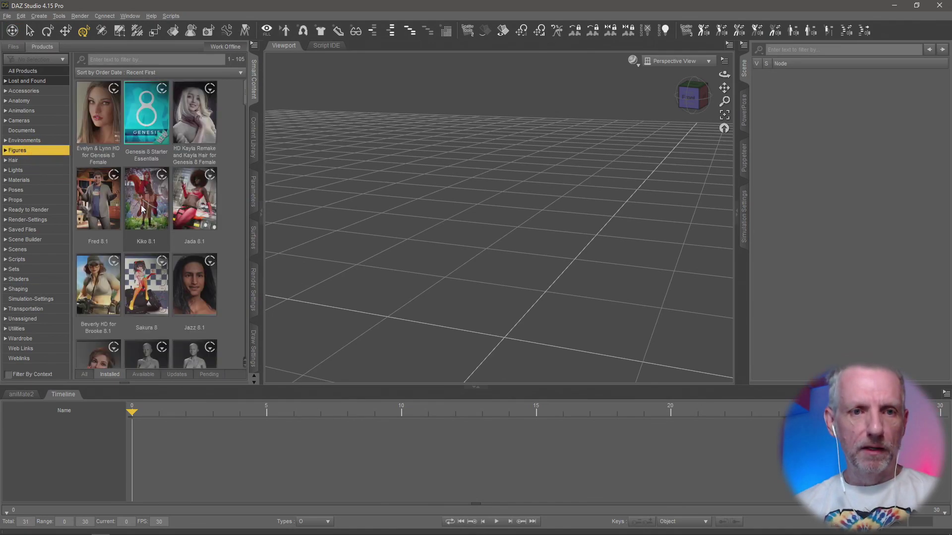
pyautogui.doubleClick(168, 152)
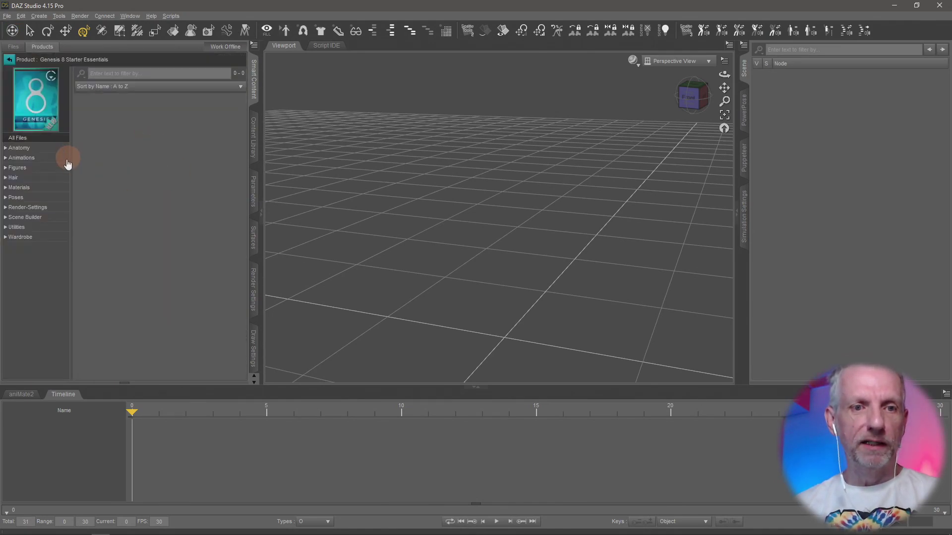
pyautogui.click(37, 168)
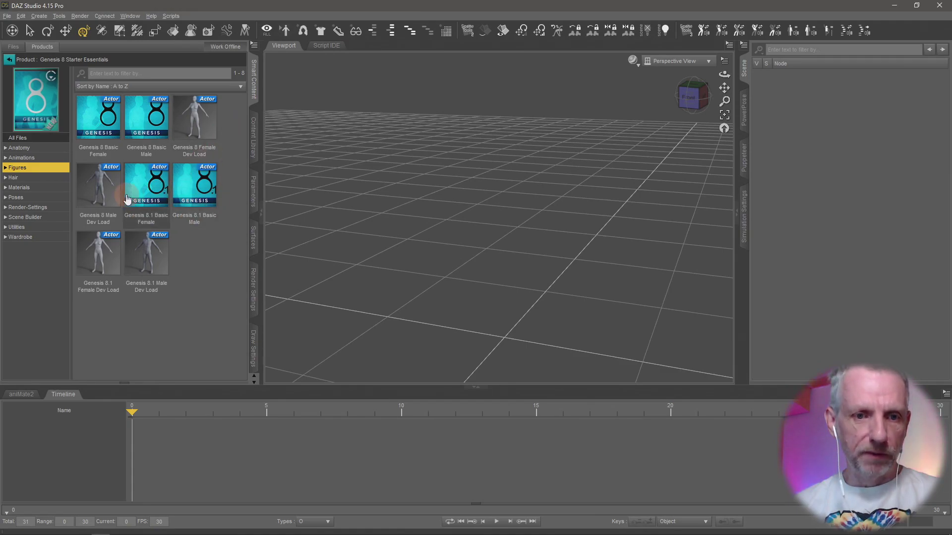
pyautogui.doubleClick(102, 181)
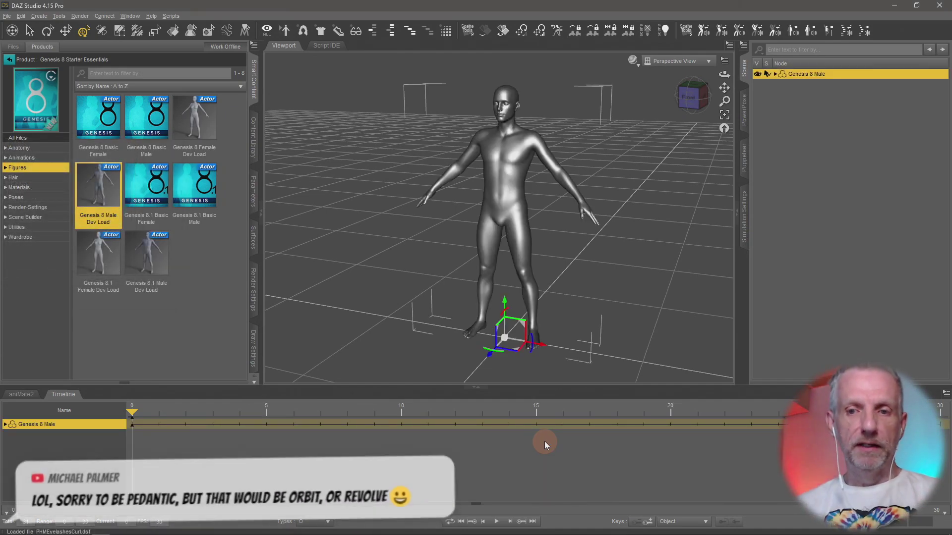
pyautogui.click(633, 60)
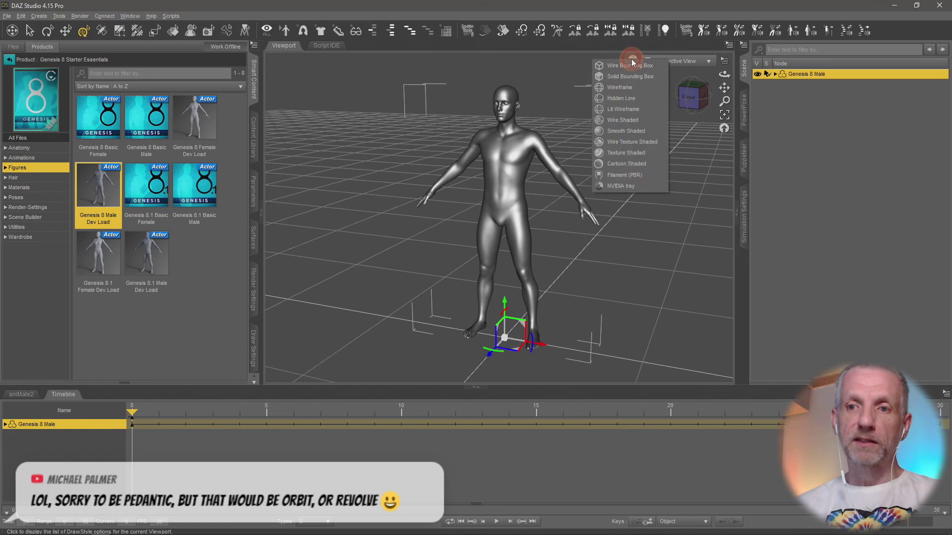
pyautogui.click(647, 175)
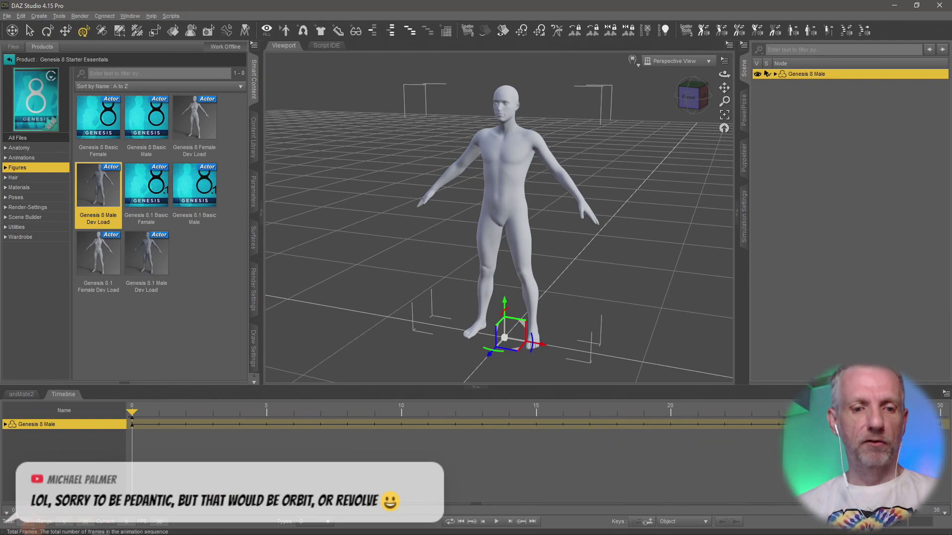
# Step: Give the viewport more height and set the timeline Total to 121 frames
pyautogui.moveTo(206, 387); pyautogui.dragTo(207, 415)
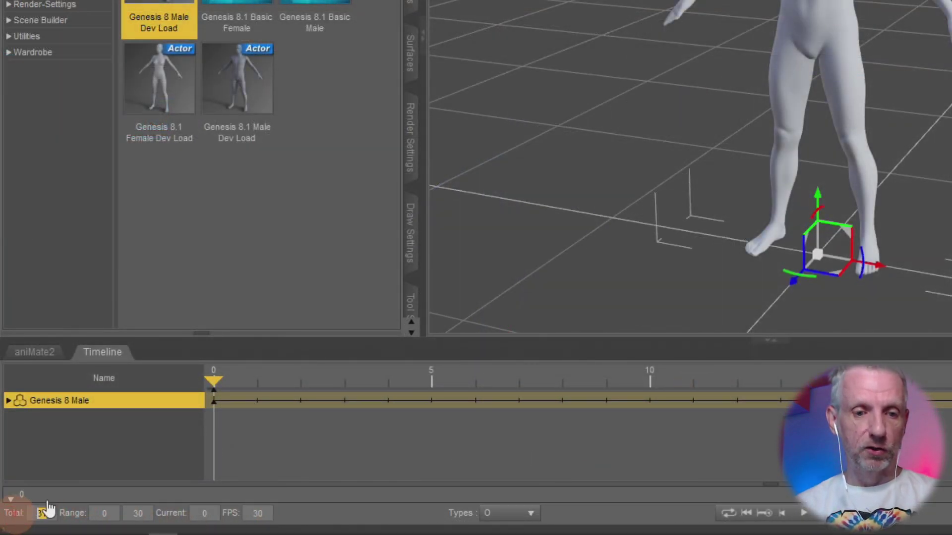
pyautogui.press('BackSpace')
pyautogui.press('BackSpace')
pyautogui.write('121')
pyautogui.press('Return')
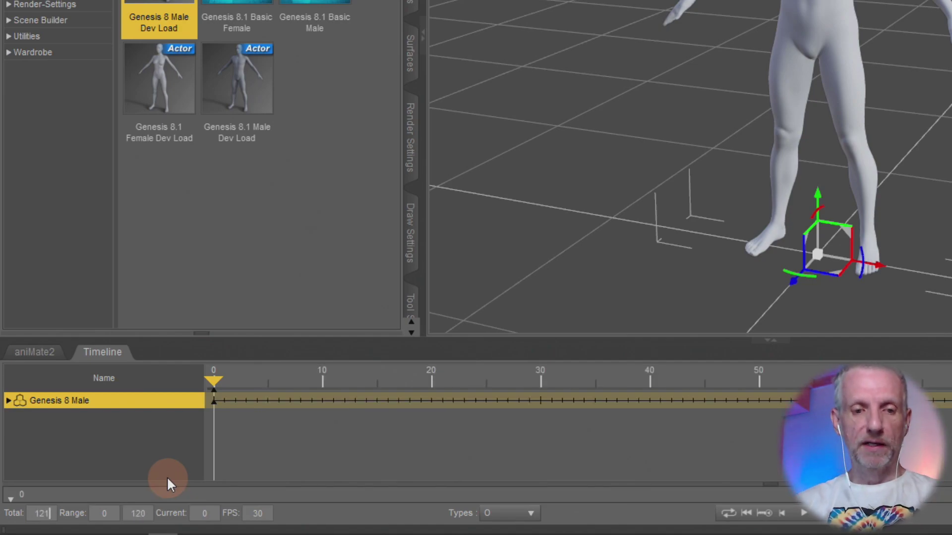
pyautogui.press('Return')
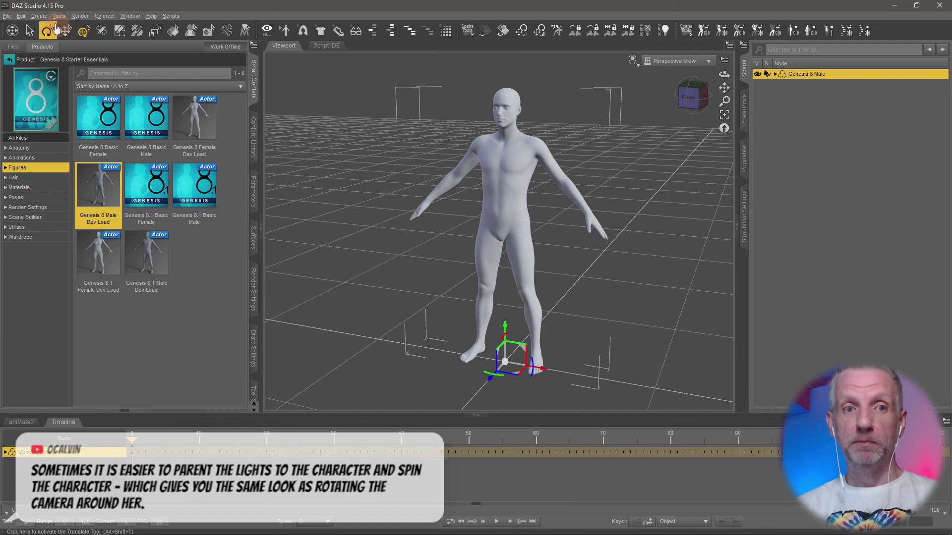
# Step: Create a new camera using Copy Active View, then orbit to see its frustum
pyautogui.click(40, 16)
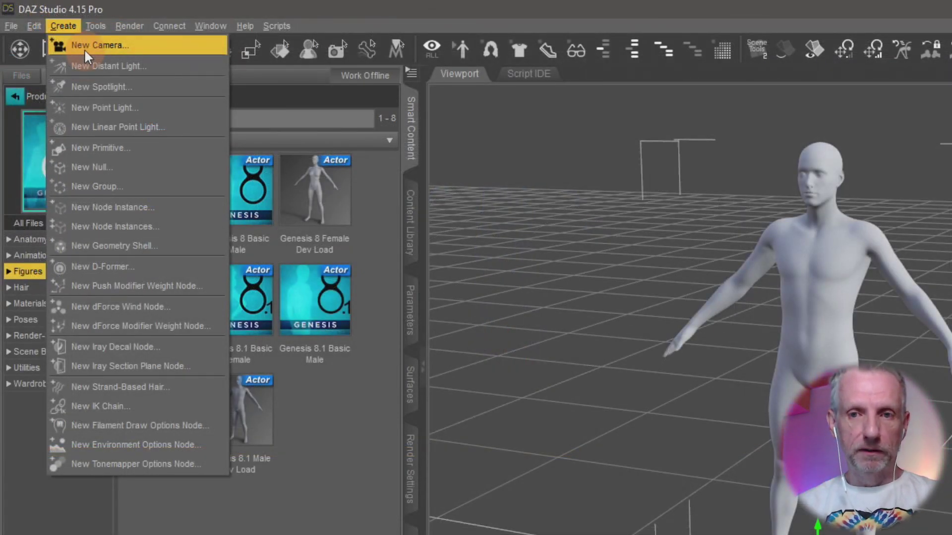
pyautogui.click(52, 29)
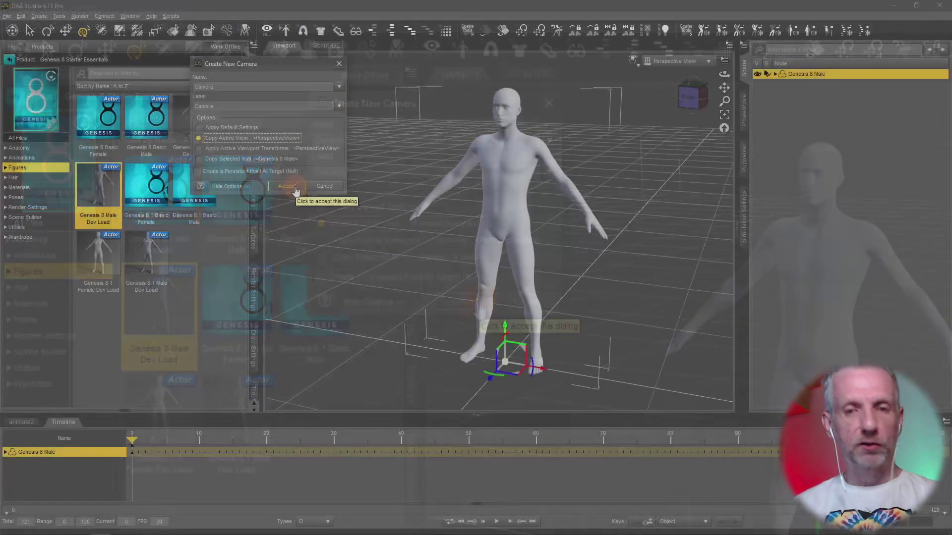
pyautogui.click(295, 188)
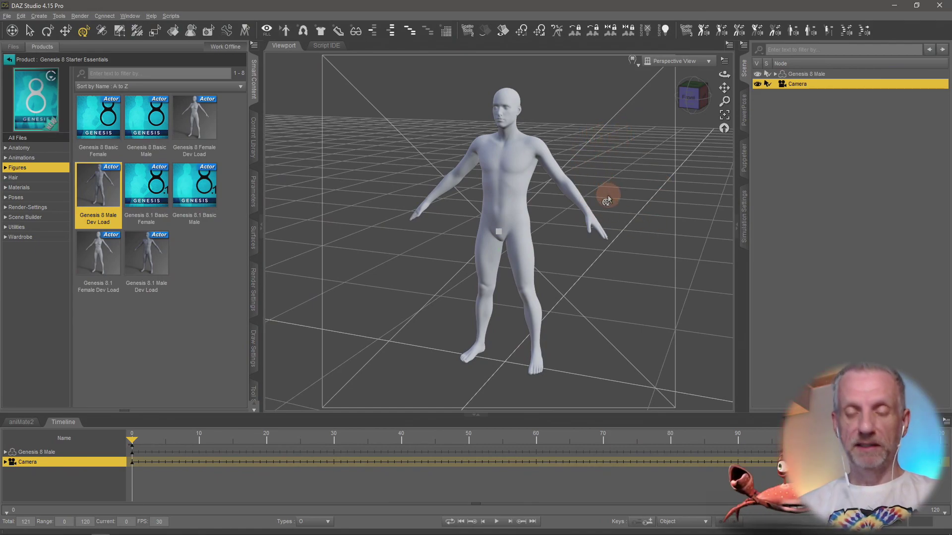
pyautogui.keyDown('alt'); pyautogui.moveTo(600, 213); pyautogui.dragTo(586, 237); pyautogui.keyUp('alt')
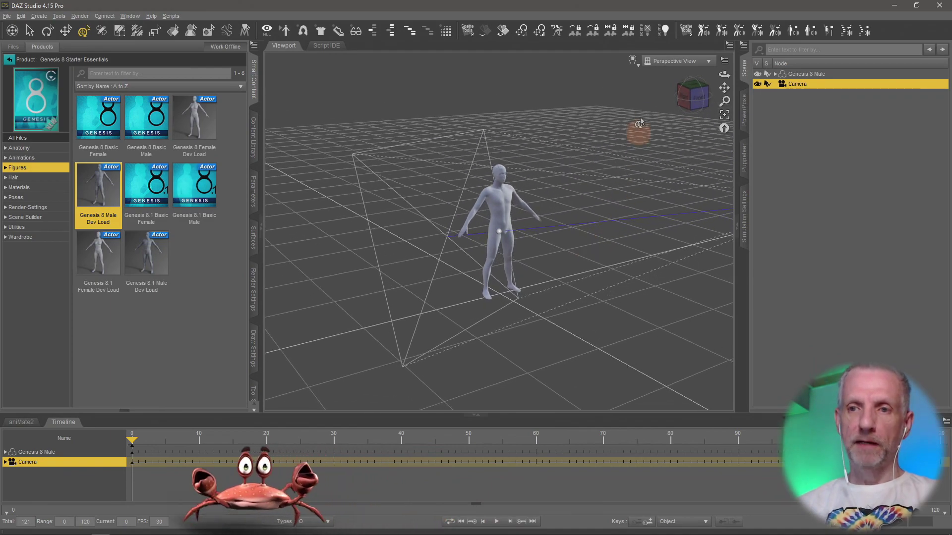
# Step: Look through Camera with Show Aspect Frame on and tilt it to frame the figure
pyautogui.click(654, 64)
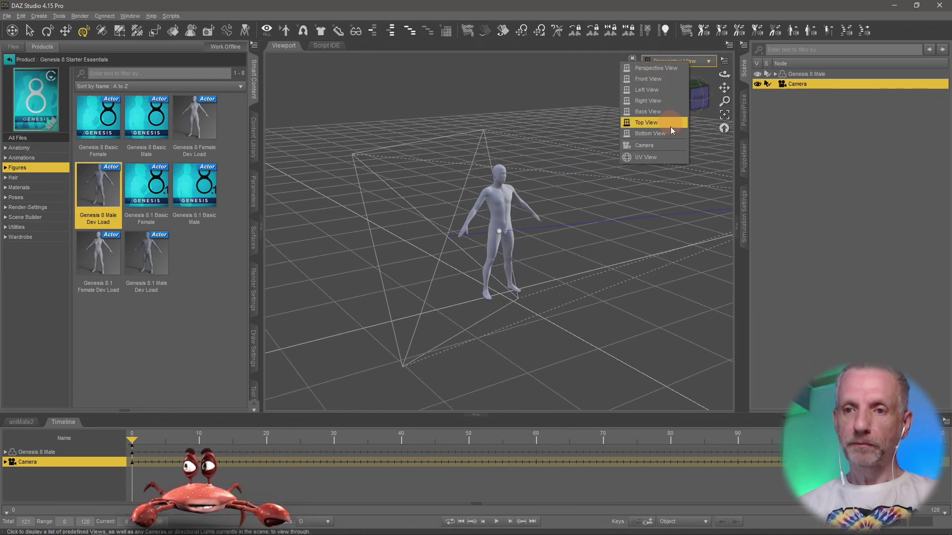
pyautogui.click(664, 142)
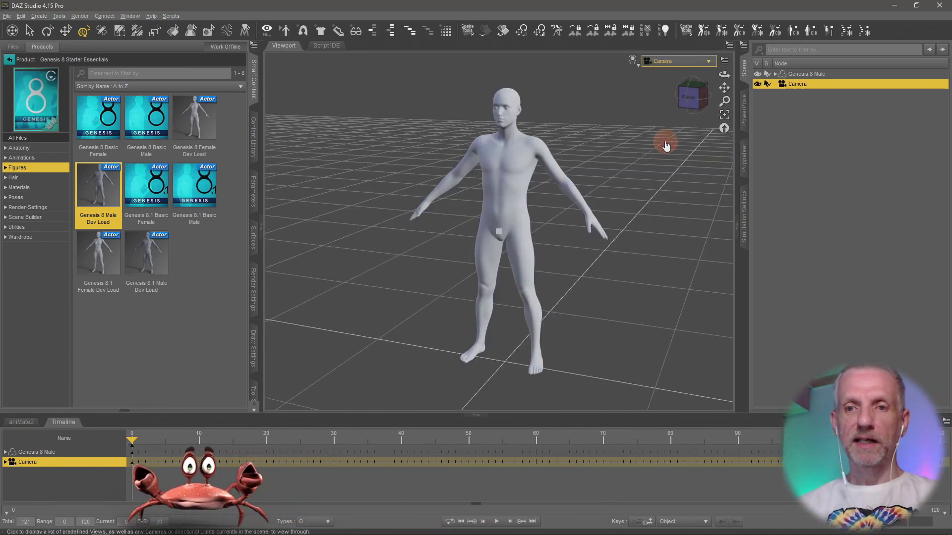
pyautogui.click(724, 59)
pyautogui.click(730, 102)
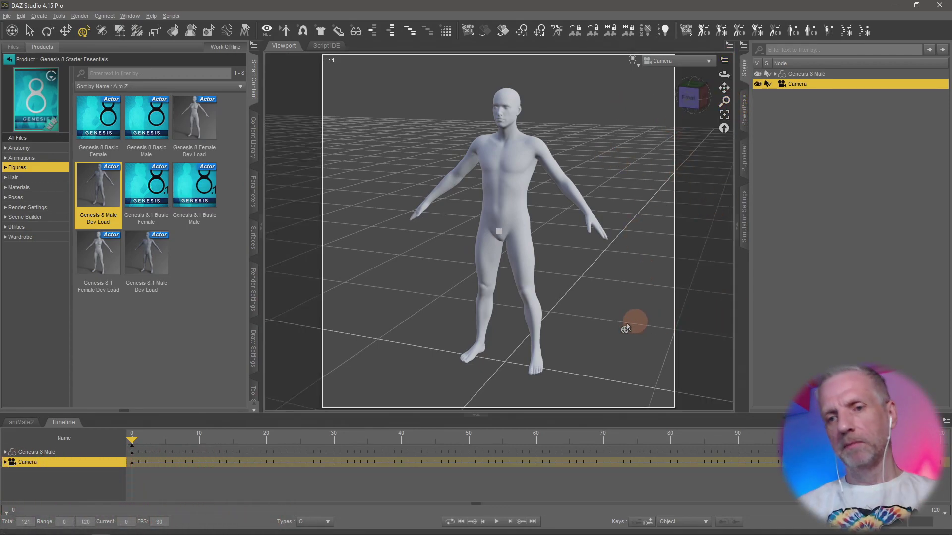
pyautogui.moveTo(605, 315); pyautogui.dragTo(606, 313)
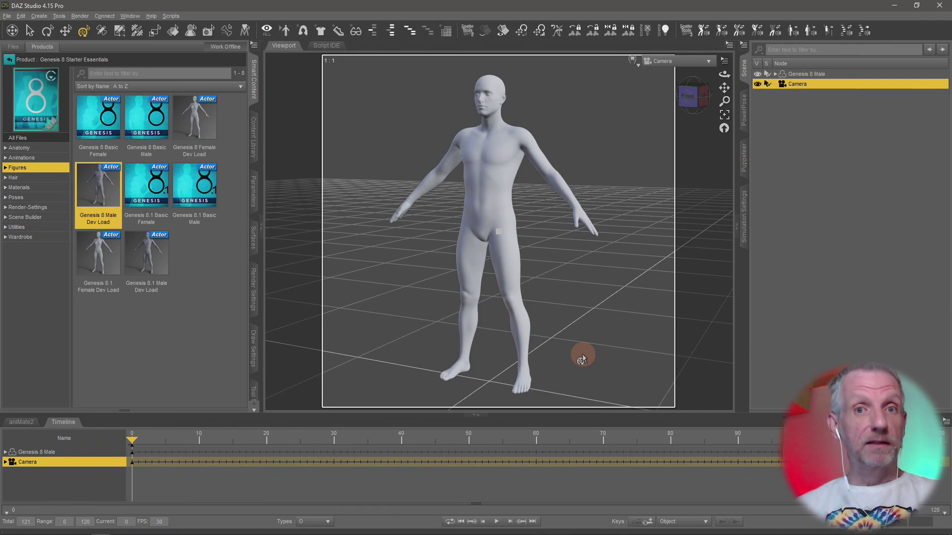
# Step: Return to Perspective View, hide the aspect frame, and orbit to a top-down angle
pyautogui.click(689, 61)
pyautogui.click(674, 70)
pyautogui.keyDown('alt'); pyautogui.moveTo(442, 312); pyautogui.dragTo(720, 108); pyautogui.keyUp('alt')
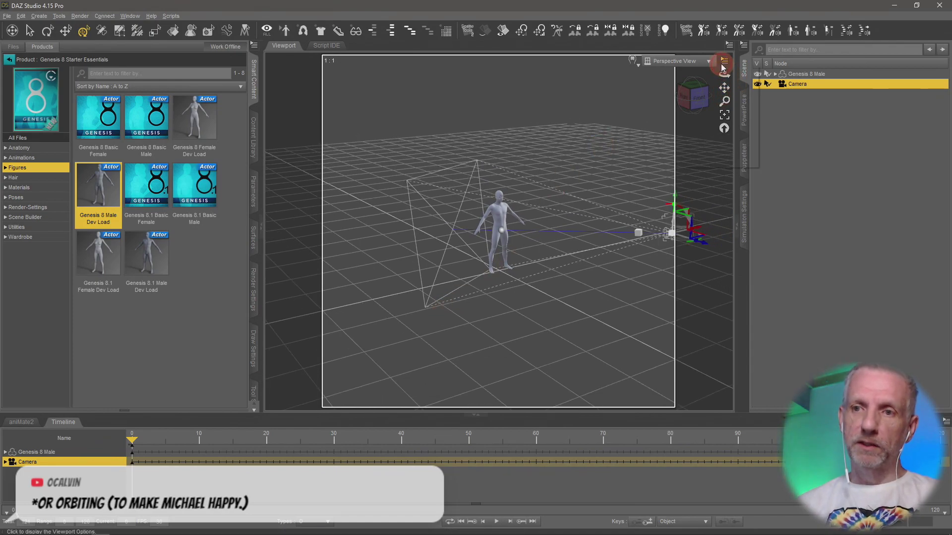
pyautogui.click(724, 61)
pyautogui.click(725, 119)
pyautogui.keyDown('alt'); pyautogui.moveTo(586, 293); pyautogui.dragTo(577, 304); pyautogui.keyUp('alt')
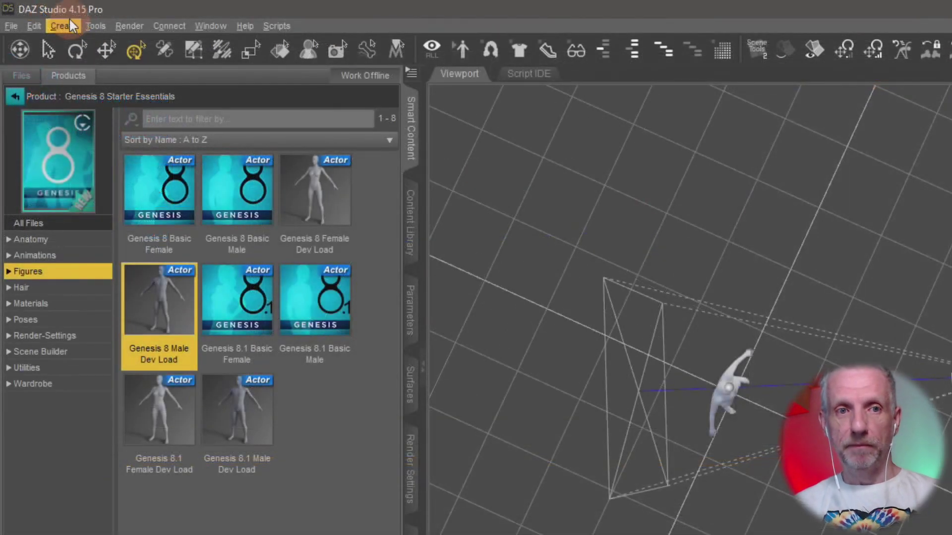
# Step: Create a Null using Apply Default Settings
pyautogui.click(40, 15)
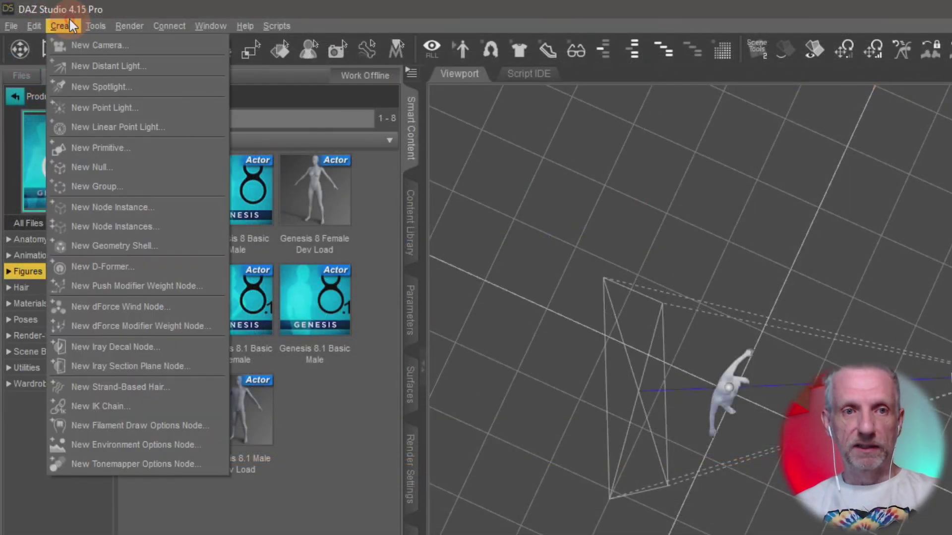
pyautogui.click(133, 169)
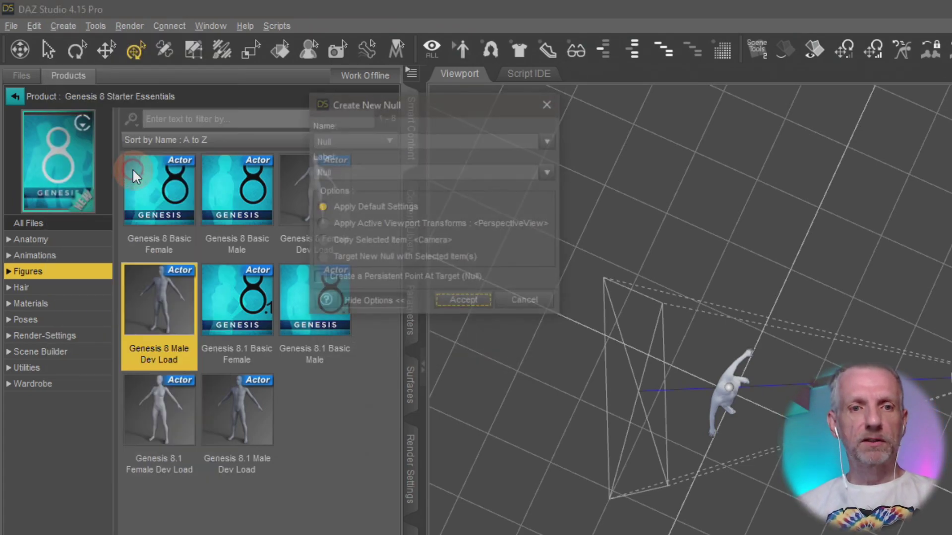
pyautogui.click(387, 211)
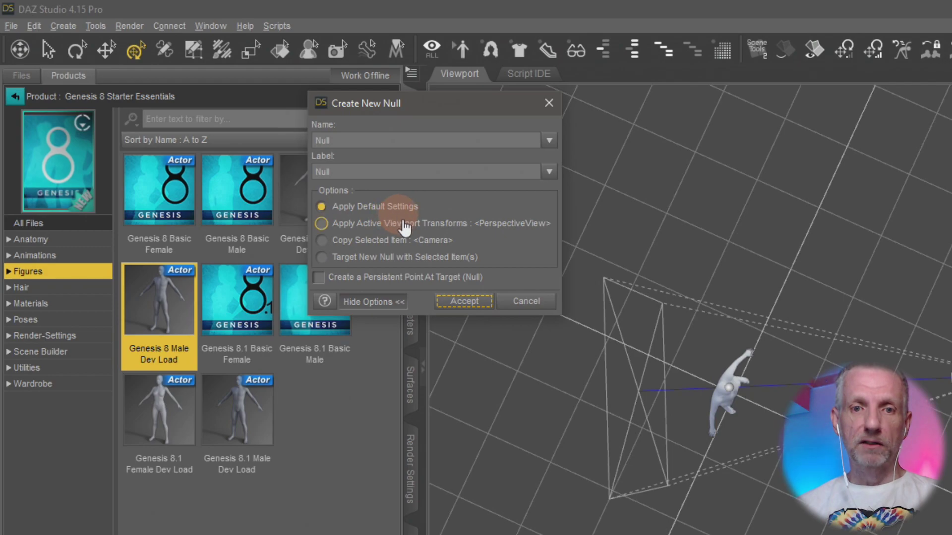
pyautogui.click(480, 305)
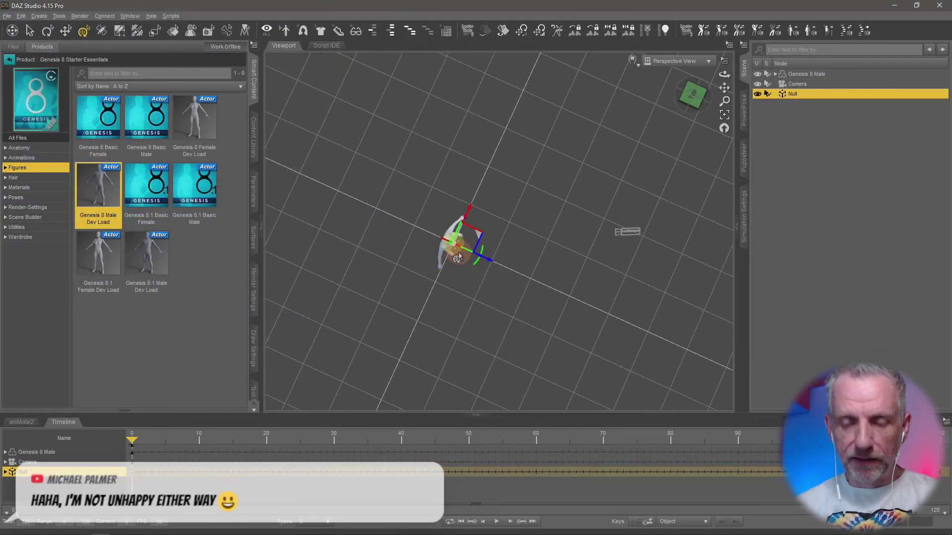
# Step: Reset to the default perspective view, drag Camera onto Null in the Scene pane, and select Null
pyautogui.hotkey('ctrl', '1')
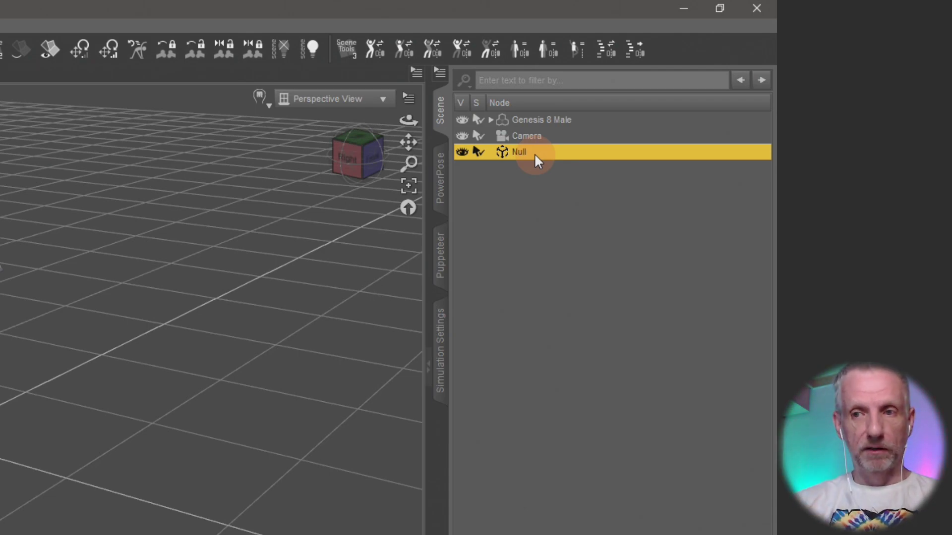
pyautogui.click(552, 139)
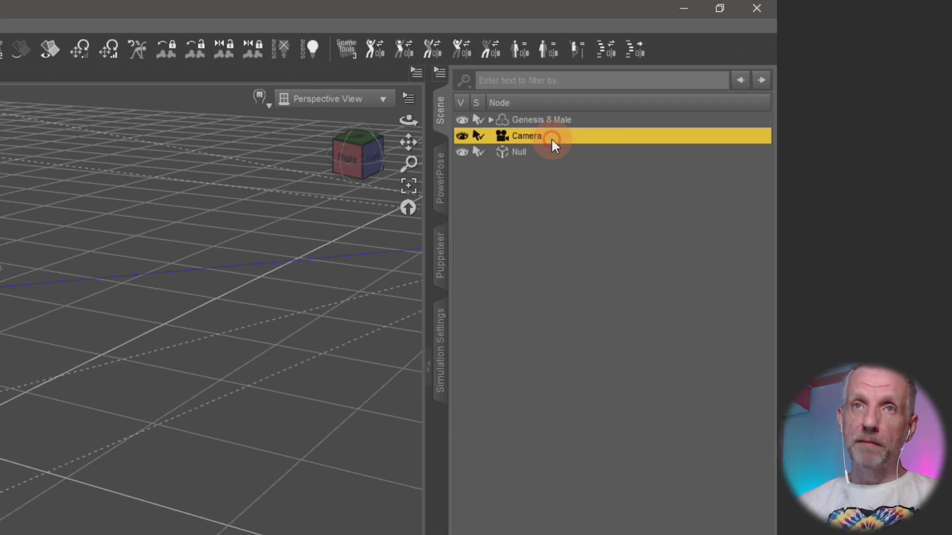
pyautogui.moveTo(555, 135); pyautogui.dragTo(554, 150)
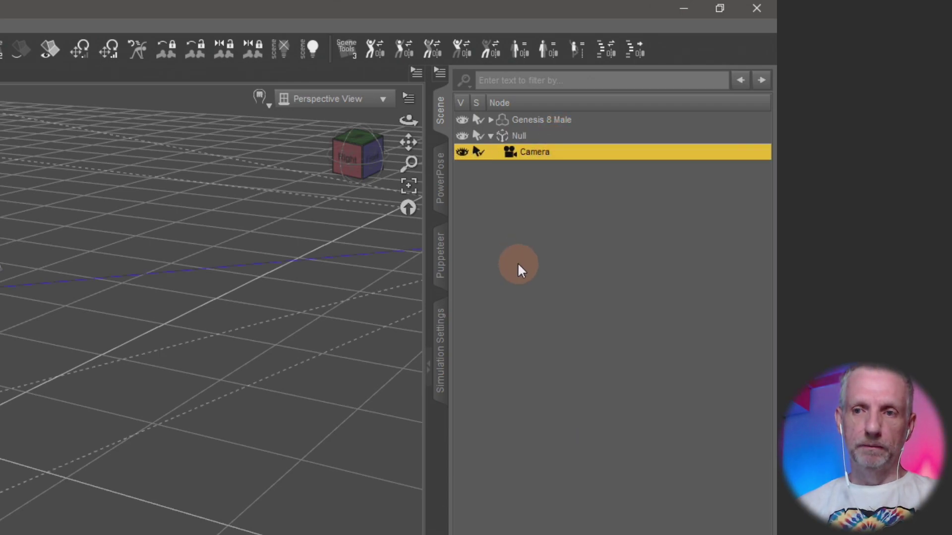
pyautogui.click(534, 134)
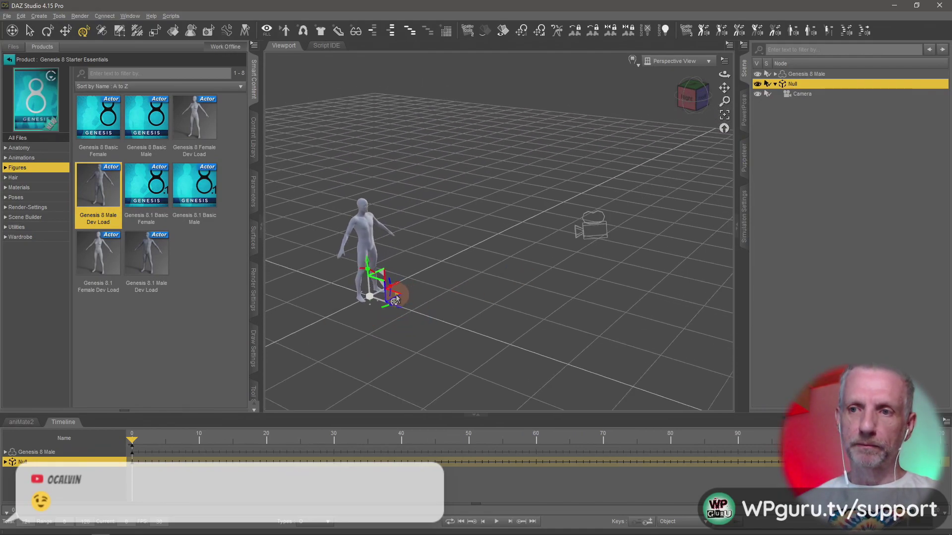
# Step: Move Null to the figure's feet, test rotating it to swing the camera, and enlarge the timeline
pyautogui.moveTo(395, 299); pyautogui.dragTo(460, 305)
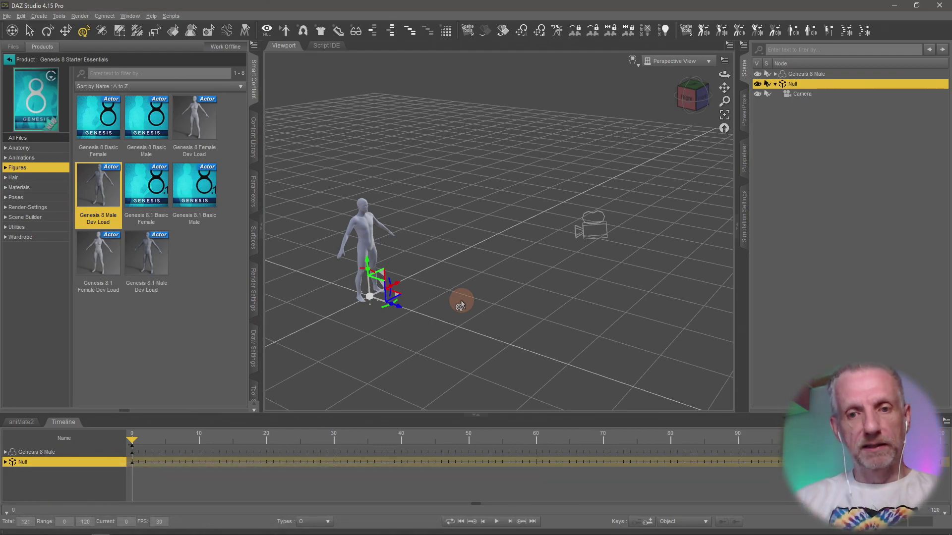
pyautogui.moveTo(396, 300)
pyautogui.mouseDown()
pyautogui.moveTo(427, 298)
pyautogui.moveTo(352, 323)
pyautogui.moveTo(423, 302)
pyautogui.moveTo(368, 323)
pyautogui.moveTo(429, 309)
pyautogui.moveTo(374, 330)
pyautogui.moveTo(385, 350)
pyautogui.mouseUp()
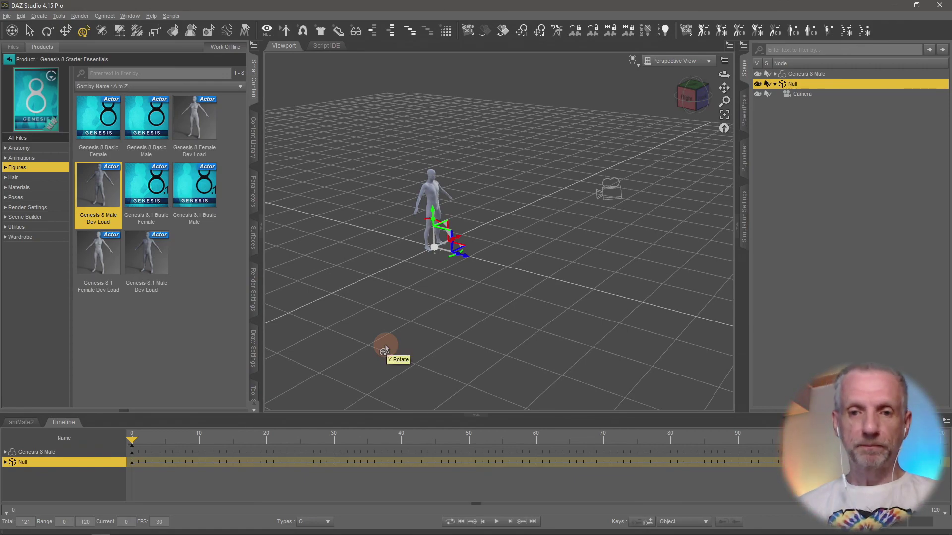
pyautogui.moveTo(382, 341); pyautogui.dragTo(442, 280)
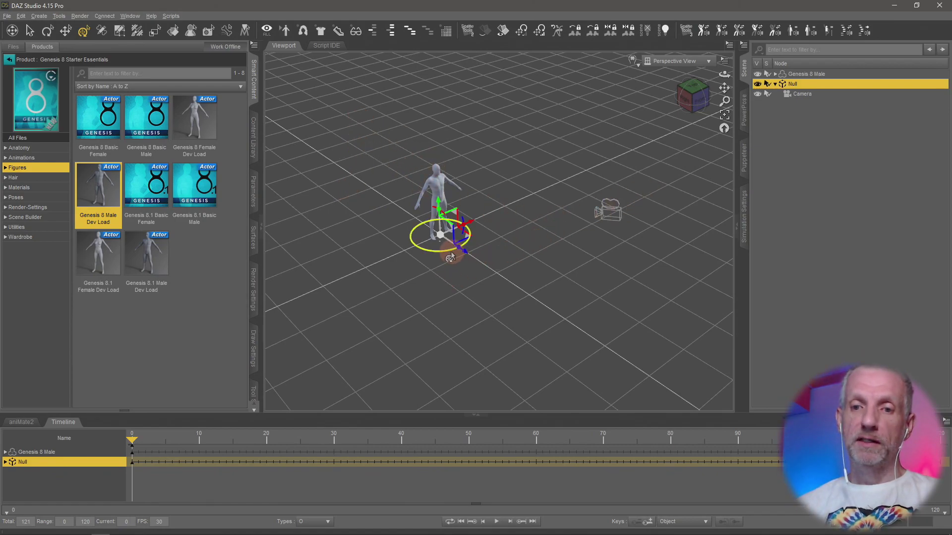
pyautogui.moveTo(450, 255); pyautogui.dragTo(427, 260)
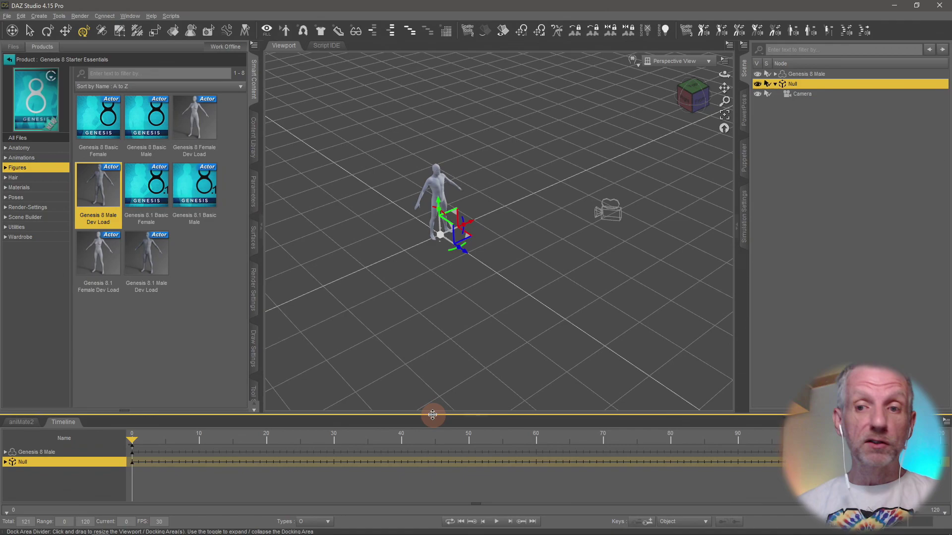
pyautogui.moveTo(432, 415); pyautogui.dragTo(432, 399)
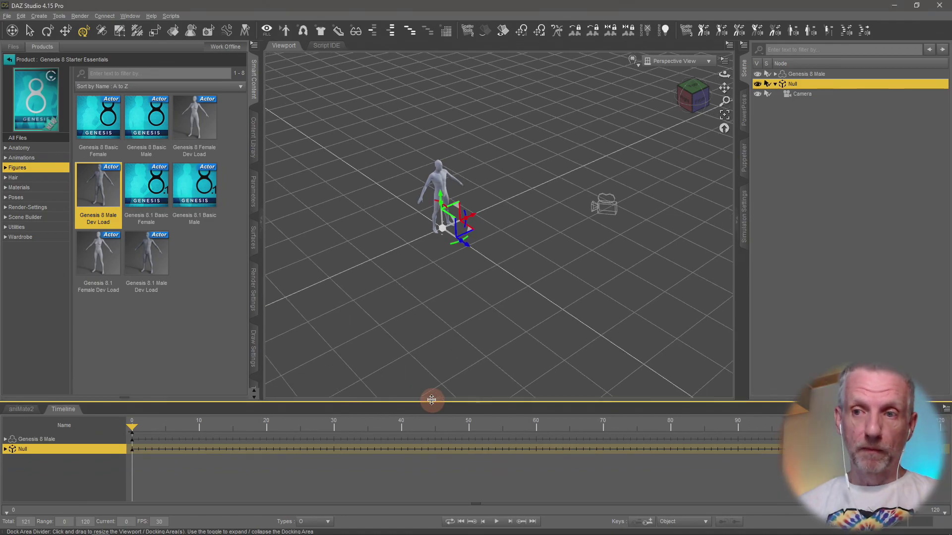
# Step: Key Null's Y Rotate to 359 at frame 120, then scrub back to preview the turn
pyautogui.click(251, 188)
pyautogui.click(72, 131)
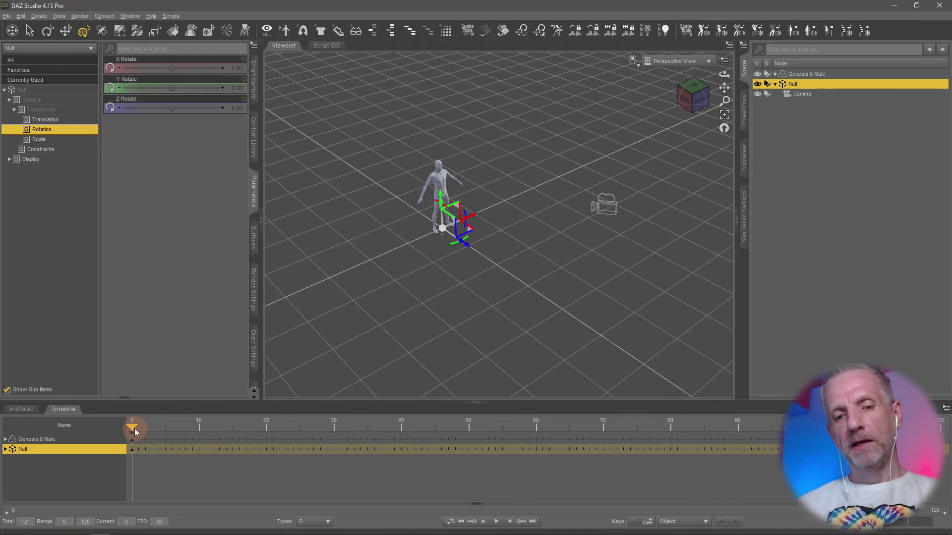
pyautogui.moveTo(135, 432); pyautogui.dragTo(872, 429)
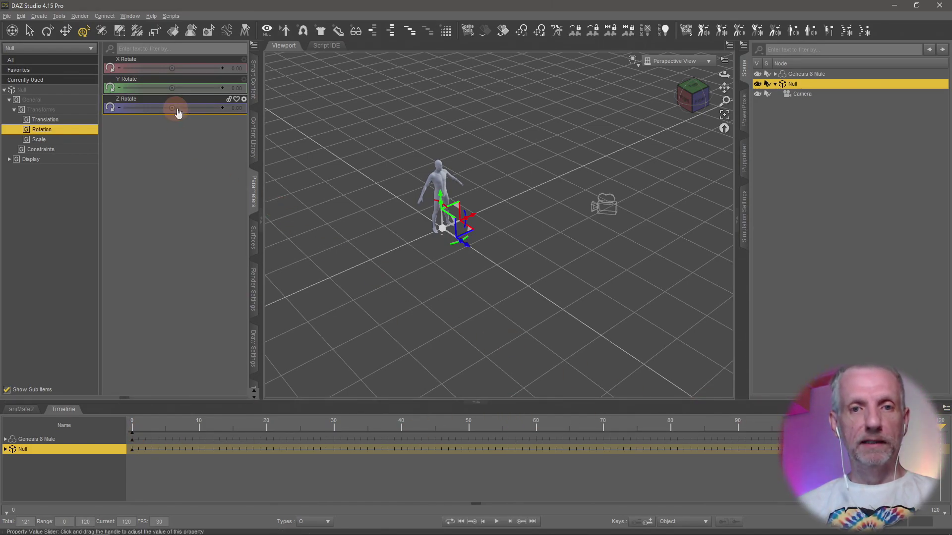
pyautogui.click(237, 88)
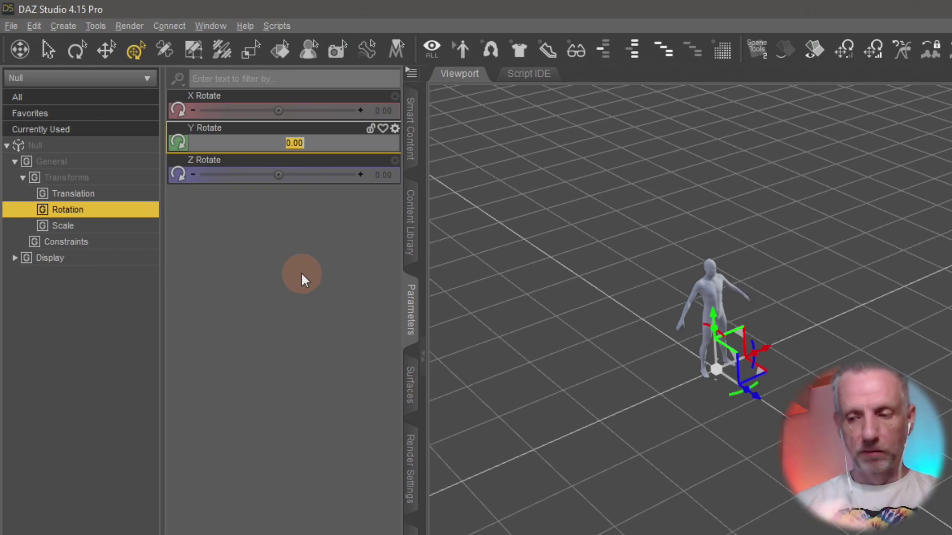
pyautogui.write('359')
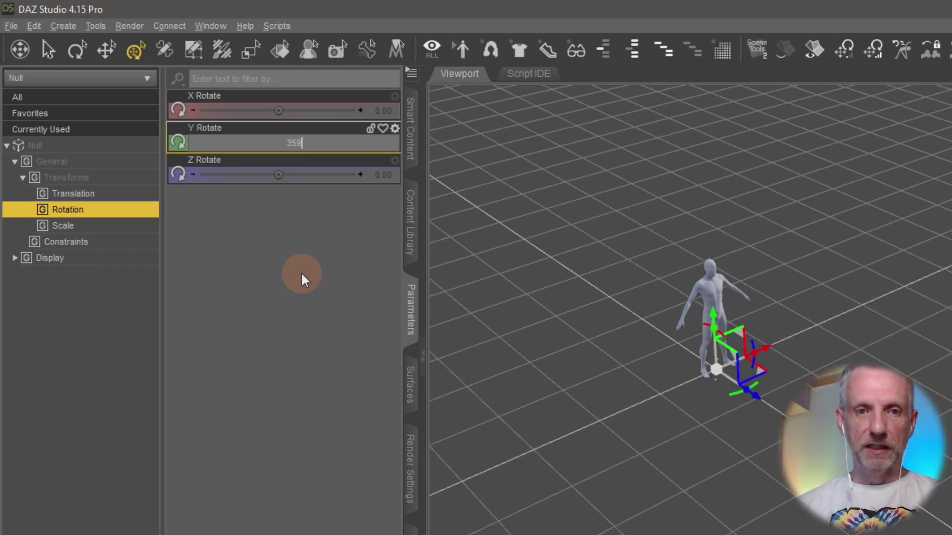
pyautogui.press('Return')
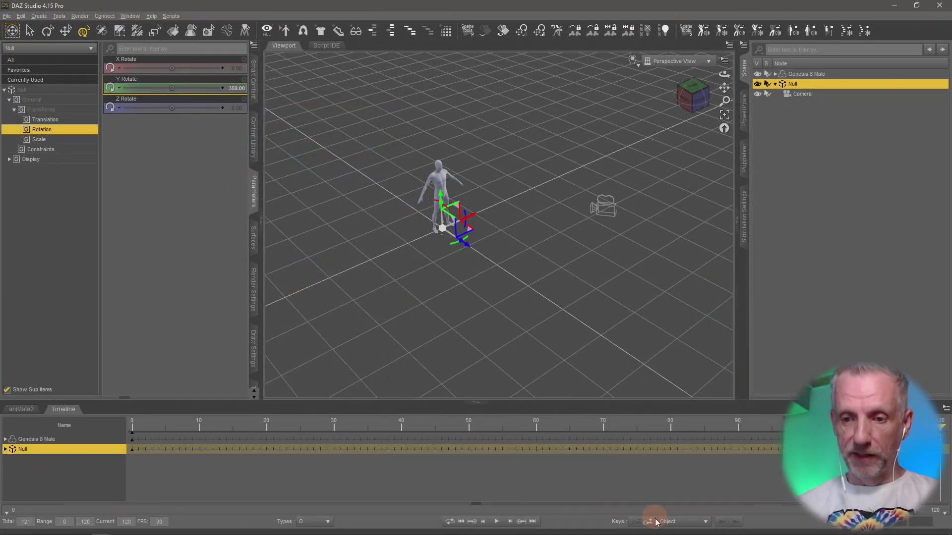
pyautogui.click(653, 522)
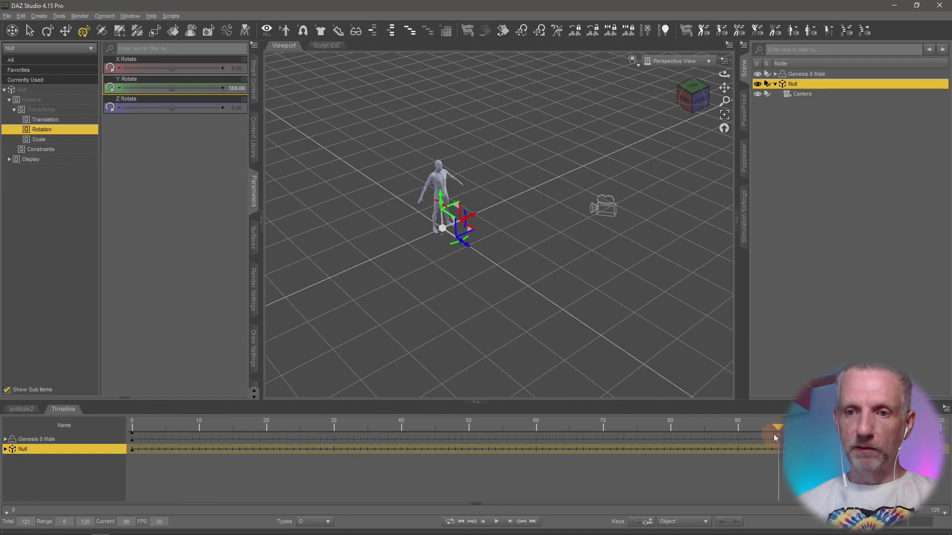
pyautogui.moveTo(776, 438); pyautogui.dragTo(119, 438)
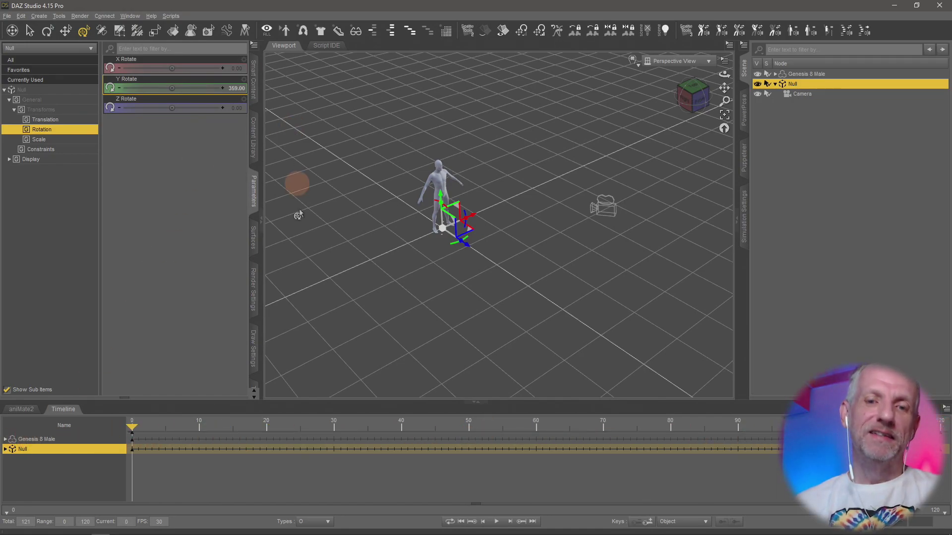
# Step: Filter the timeline to show Rotation keys only and scrub to frame 76
pyautogui.click(314, 521)
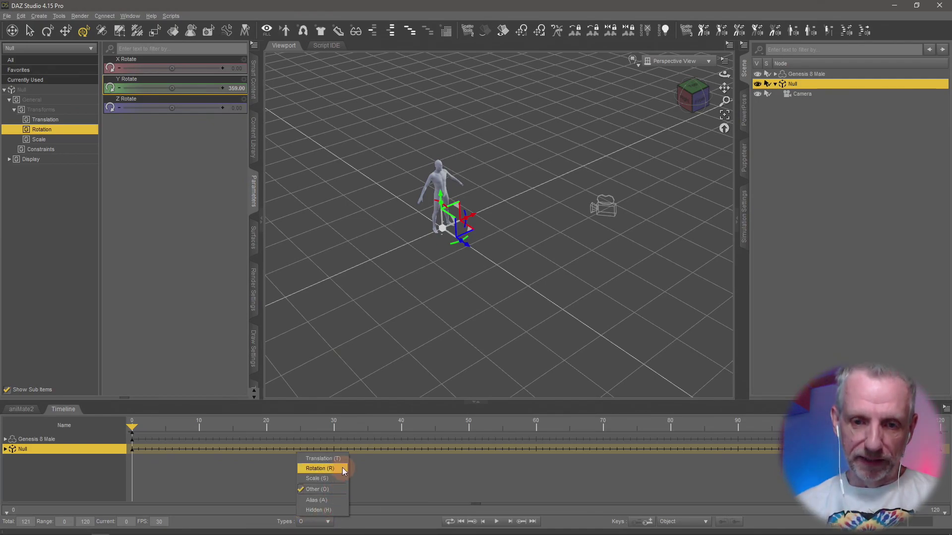
pyautogui.click(342, 468)
pyautogui.click(340, 489)
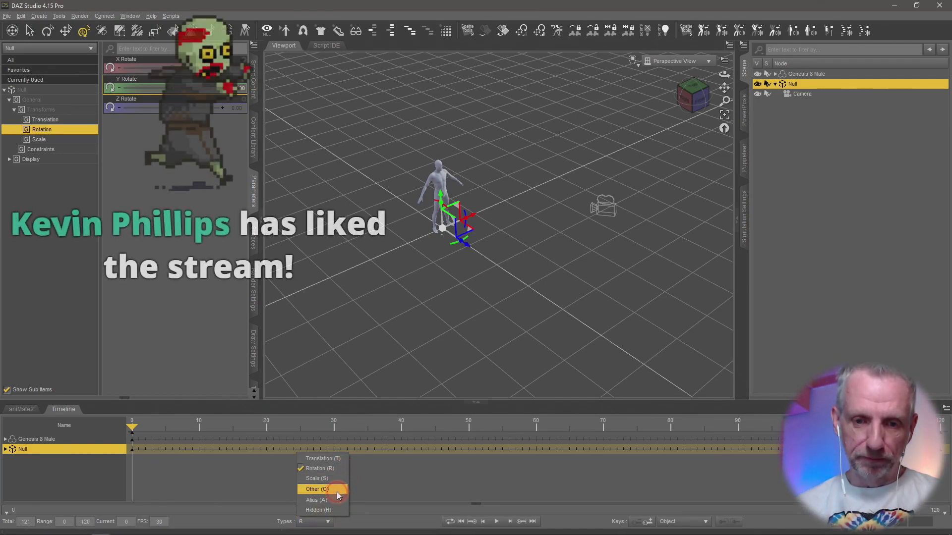
pyautogui.click(399, 504)
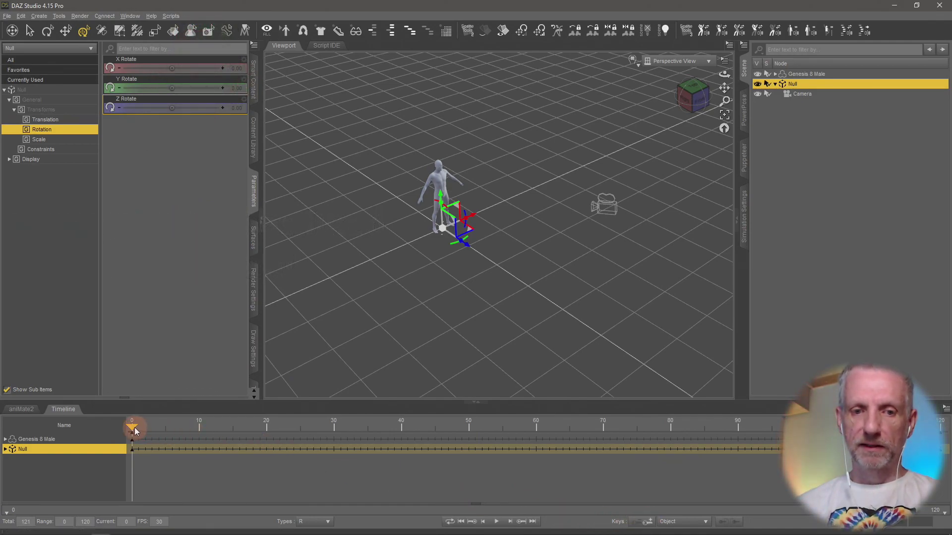
pyautogui.moveTo(135, 427); pyautogui.dragTo(109, 525)
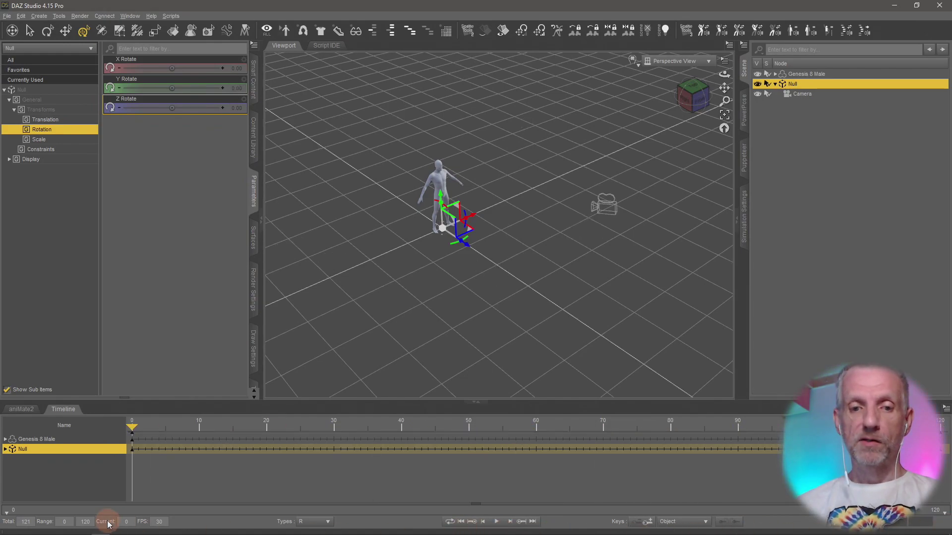
# Step: Look through the scene camera, play the orbit, and end on frame 120 with Y Rotate 359
pyautogui.click(674, 61)
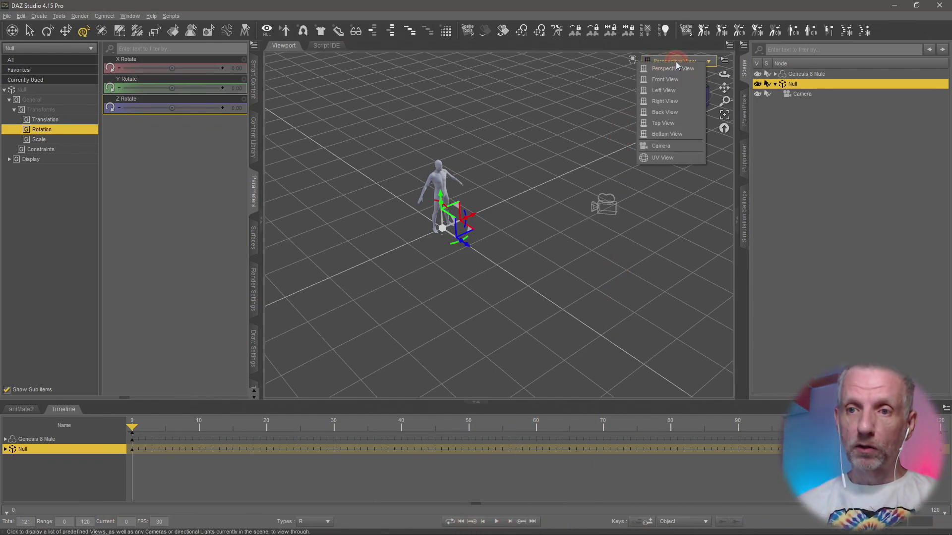
pyautogui.click(681, 144)
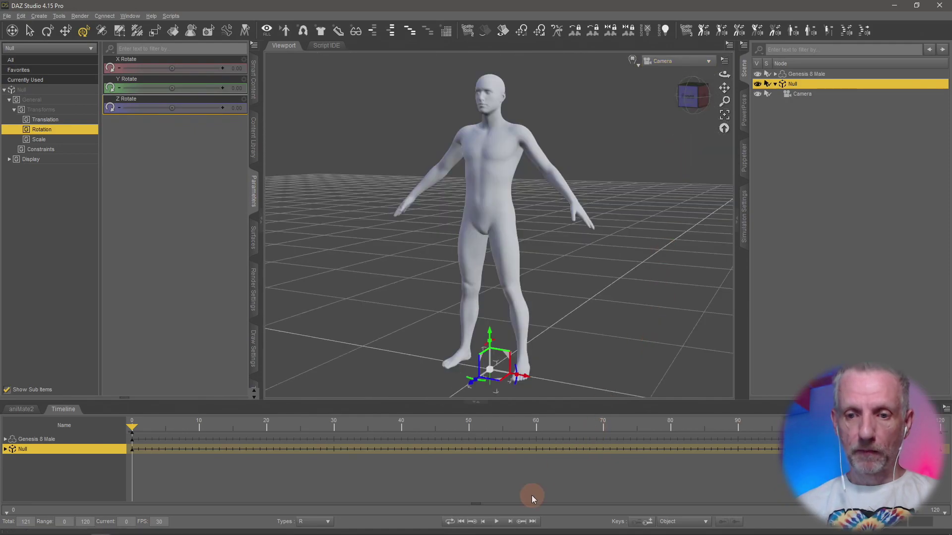
pyautogui.click(494, 522)
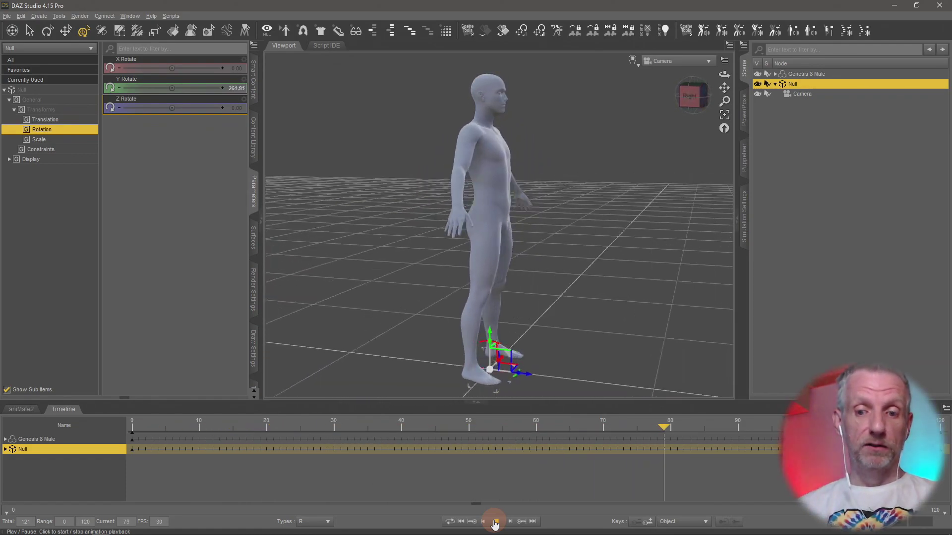
pyautogui.click(495, 522)
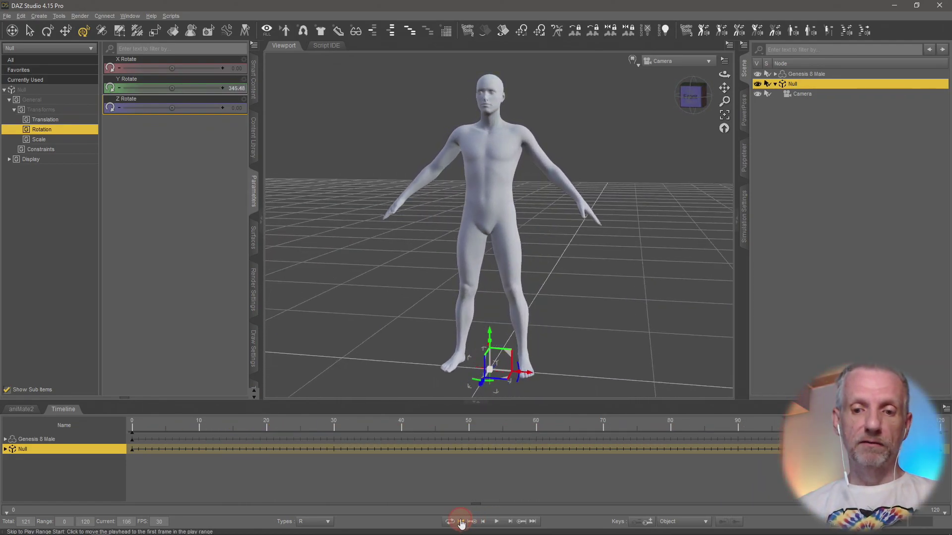
pyautogui.click(461, 522)
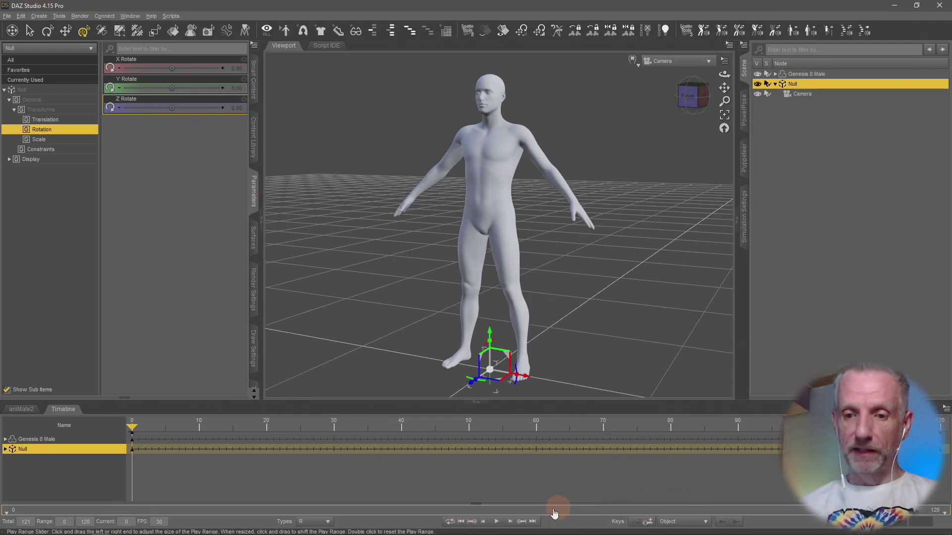
pyautogui.click(532, 522)
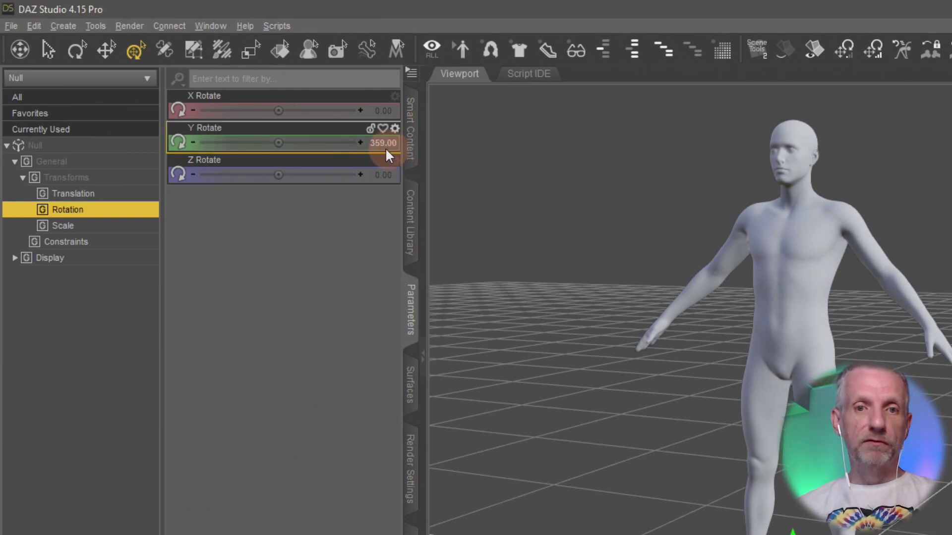
# Step: Set the null's Y Rotate at frame 120 to -359
pyautogui.click(383, 142)
pyautogui.write('-359')
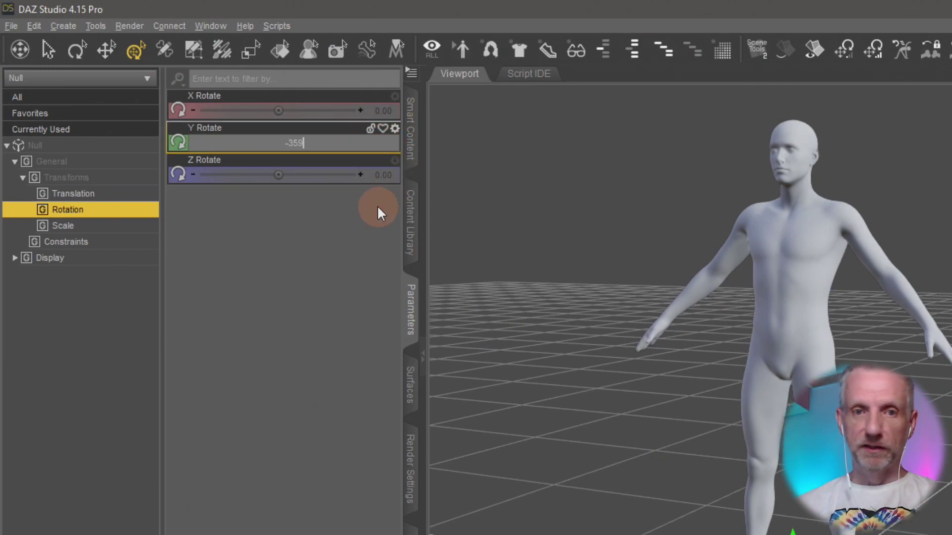
pyautogui.press('Return')
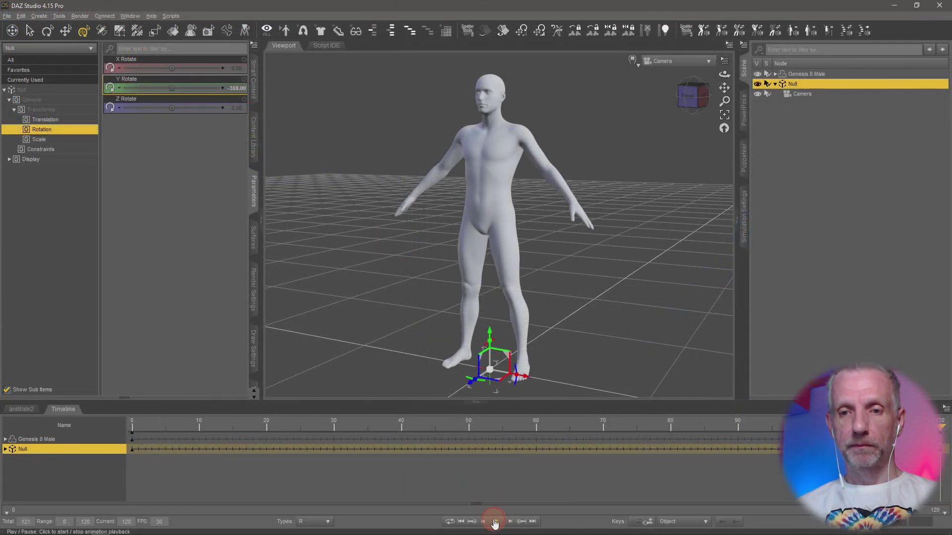
# Step: Play the reversed orbit, stop it, and return to frame 0
pyautogui.click(495, 522)
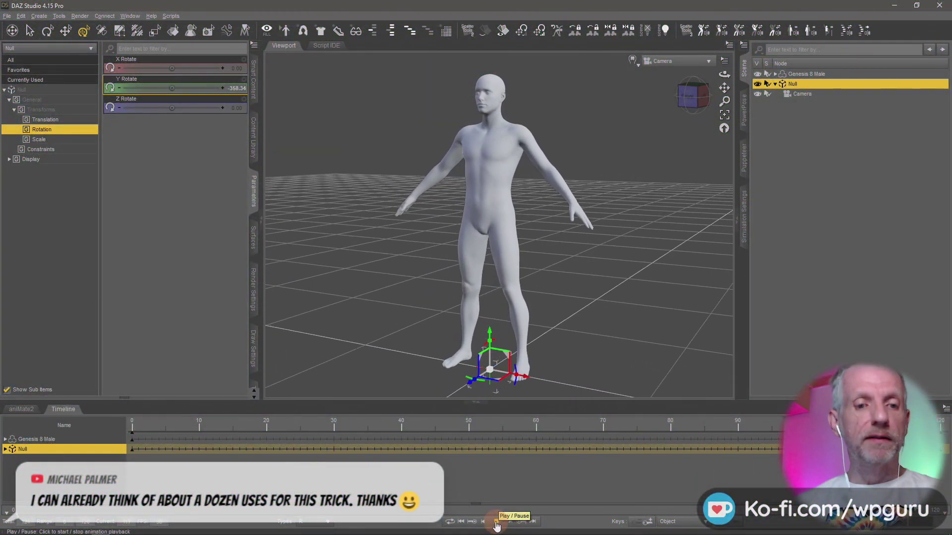
pyautogui.click(497, 523)
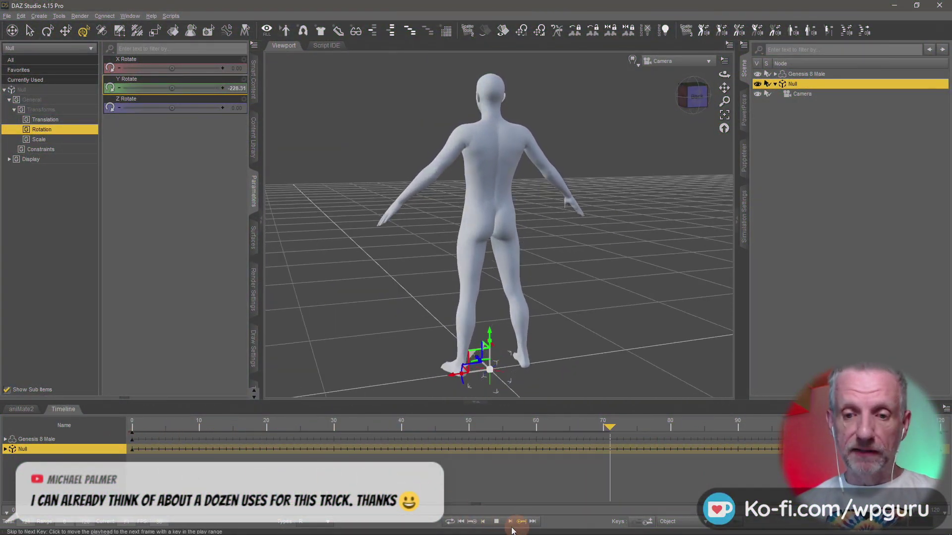
pyautogui.click(498, 521)
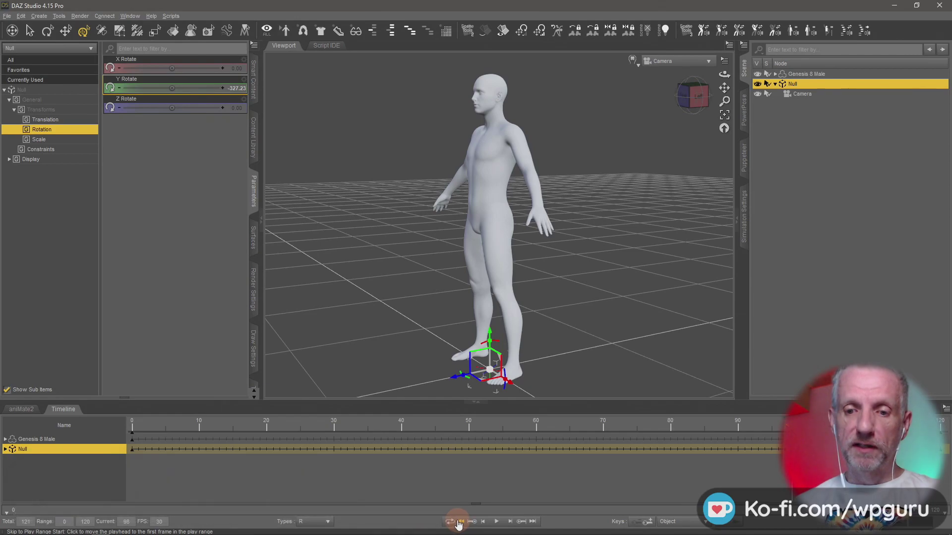
pyautogui.click(459, 523)
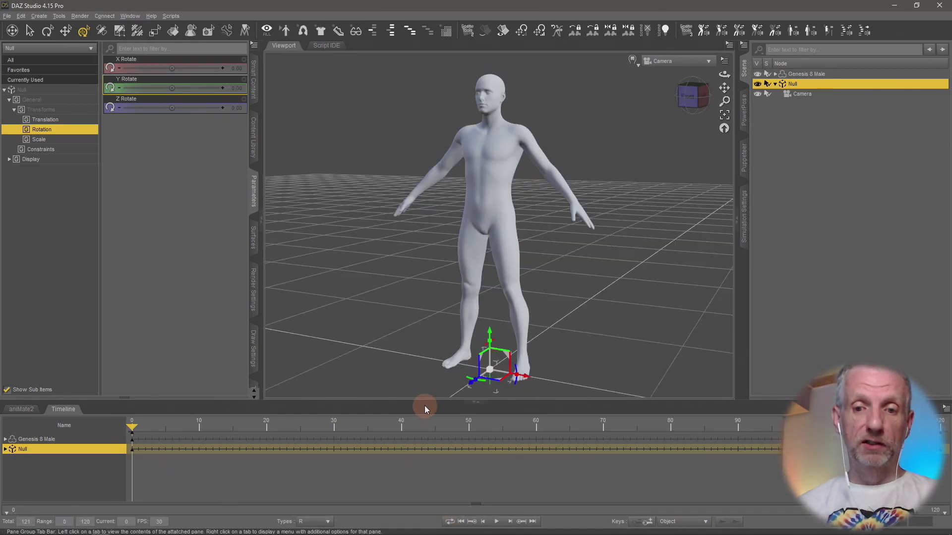
# Step: Enlarge the Timeline and expand Null > Properties > Rotation to select the Y Rotate track
pyautogui.moveTo(422, 401); pyautogui.dragTo(431, 331)
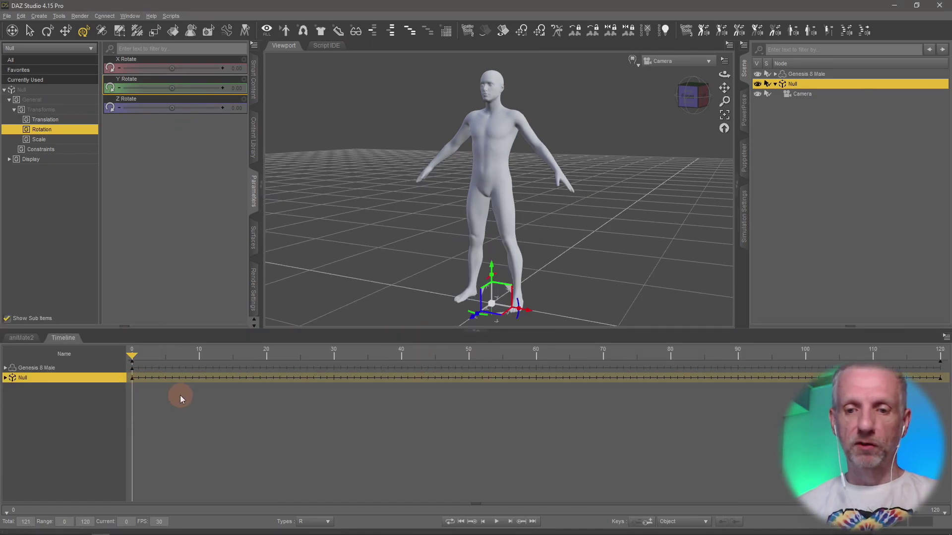
pyautogui.click(5, 379)
pyautogui.click(10, 388)
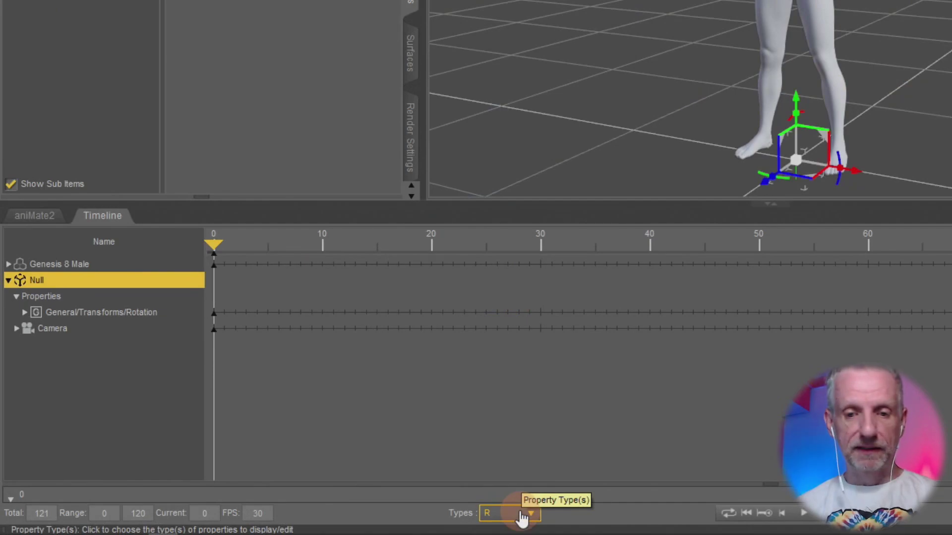
pyautogui.click(322, 524)
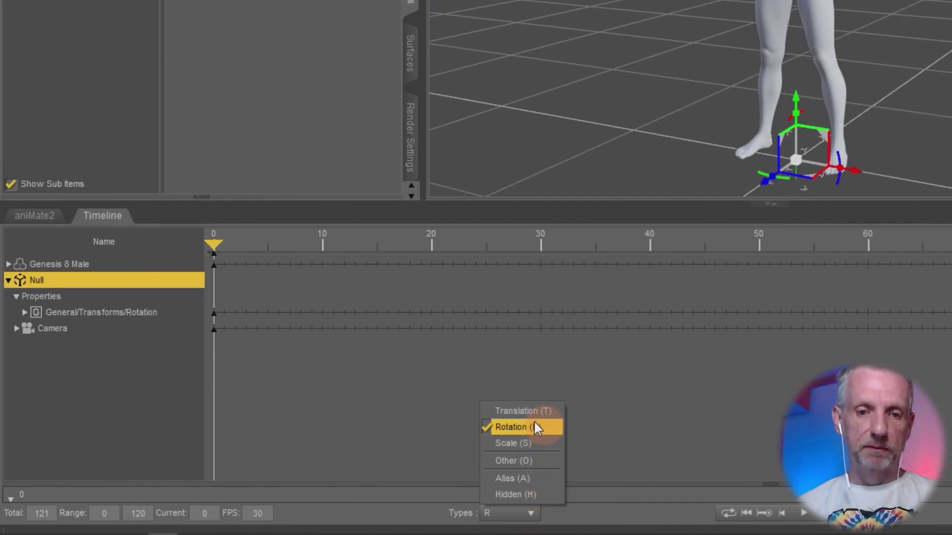
pyautogui.click(35, 317)
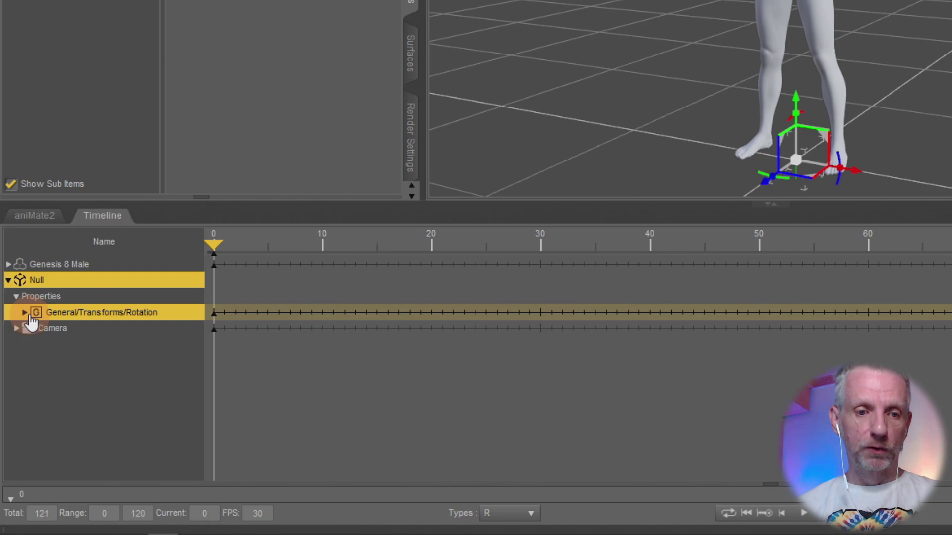
pyautogui.click(25, 313)
pyautogui.click(95, 345)
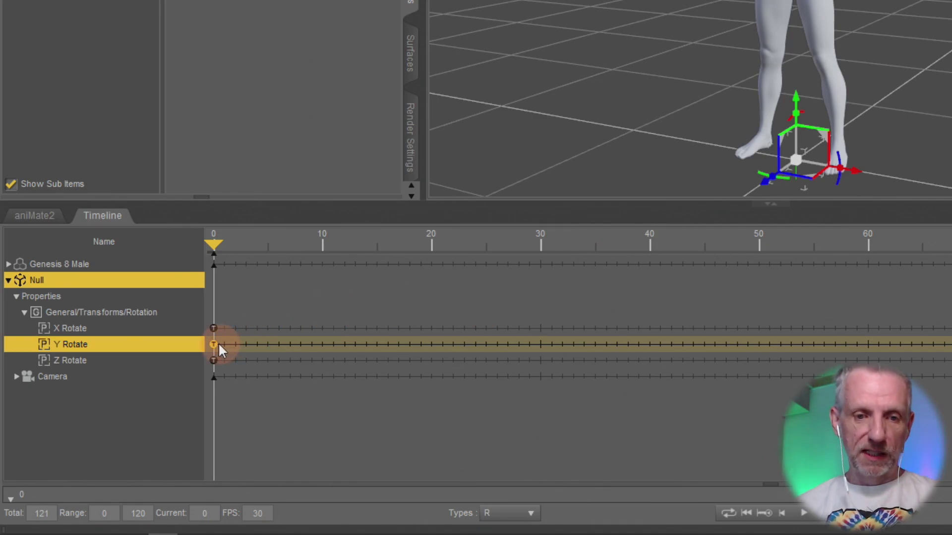
# Step: Make the Y Rotate keys Linear and play back the constant-speed reversed orbit
pyautogui.rightClick(217, 354)
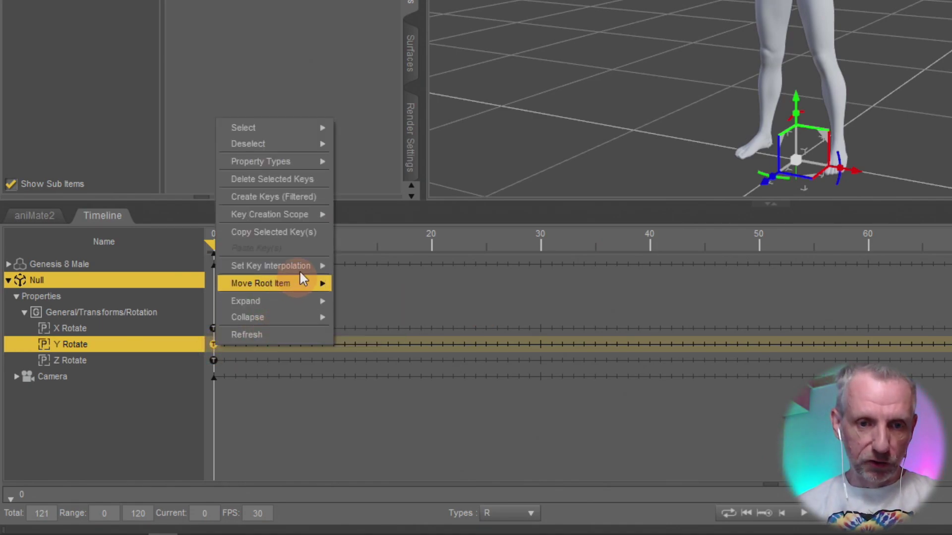
pyautogui.moveTo(308, 270)
pyautogui.click(365, 284)
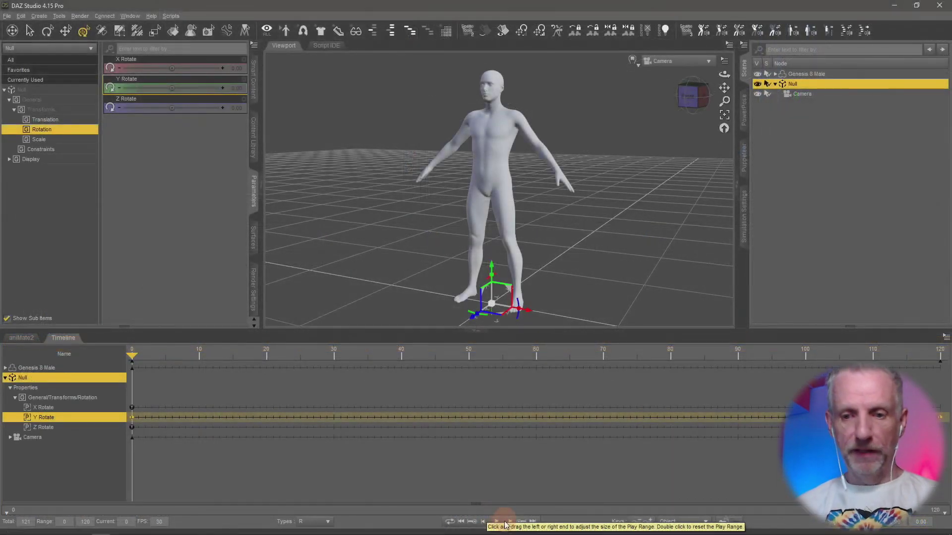
pyautogui.click(804, 512)
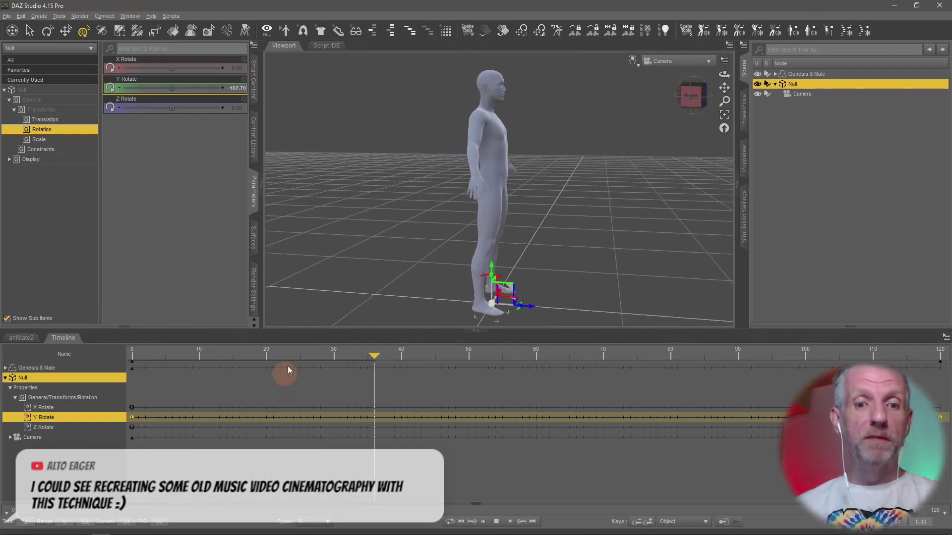
pyautogui.click(62, 339)
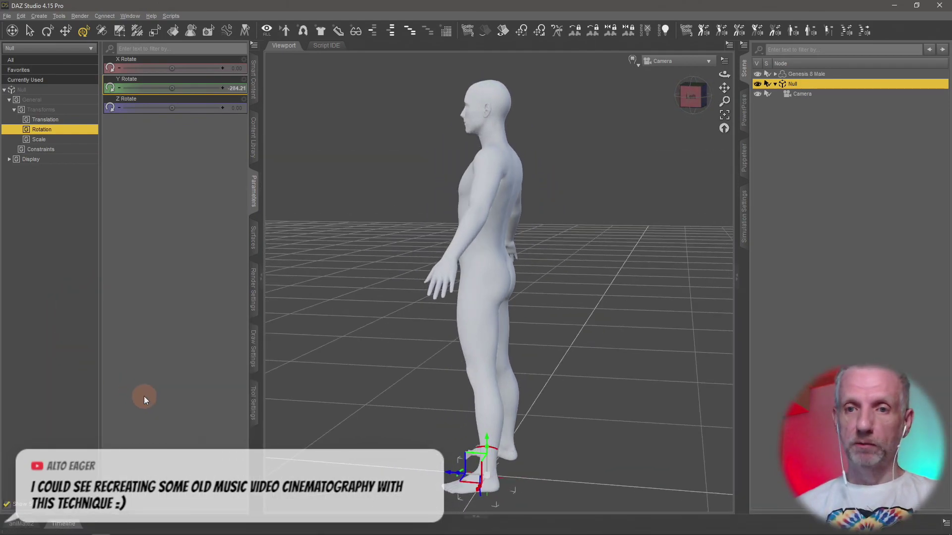